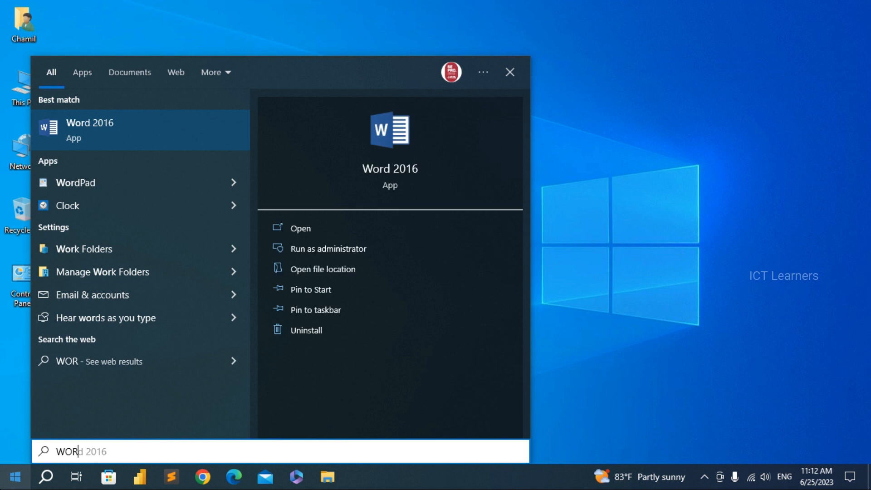
- Open Word 2016 and create a blank document
key("Return")
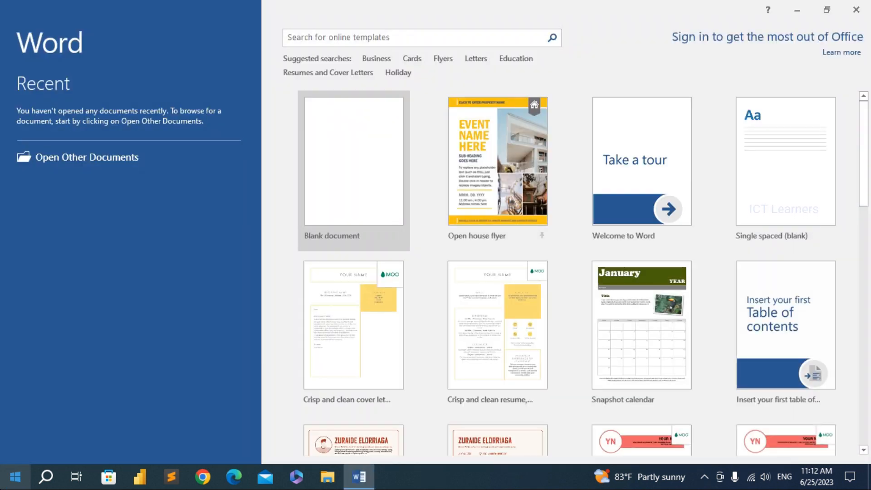
left_click(334, 168)
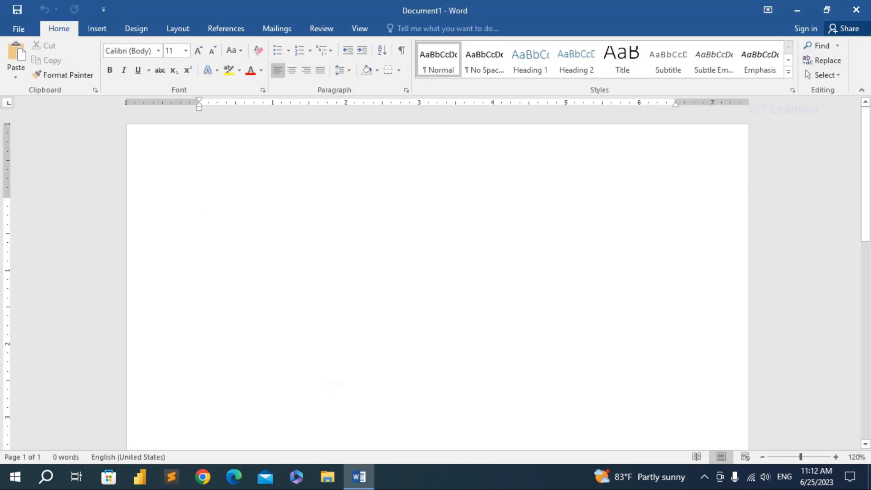
- Examine the available ways to insert a table, including the built-in Quick Tables gallery
left_click(100, 30)
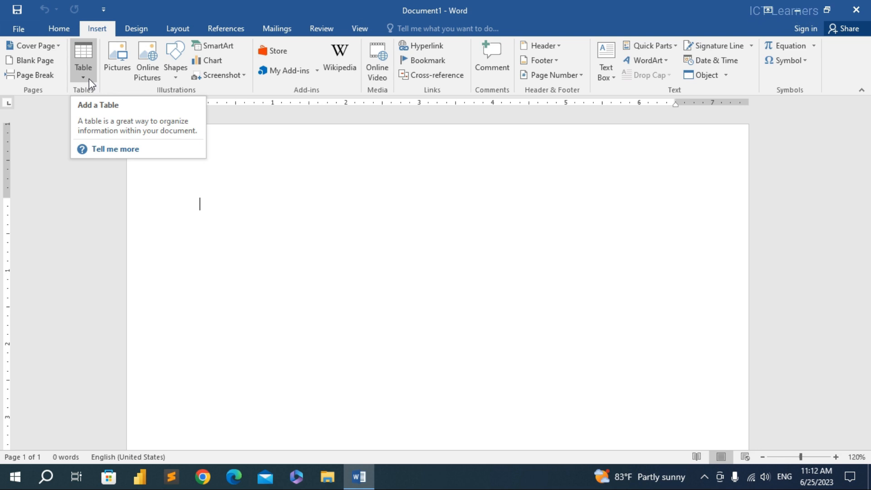
left_click(89, 78)
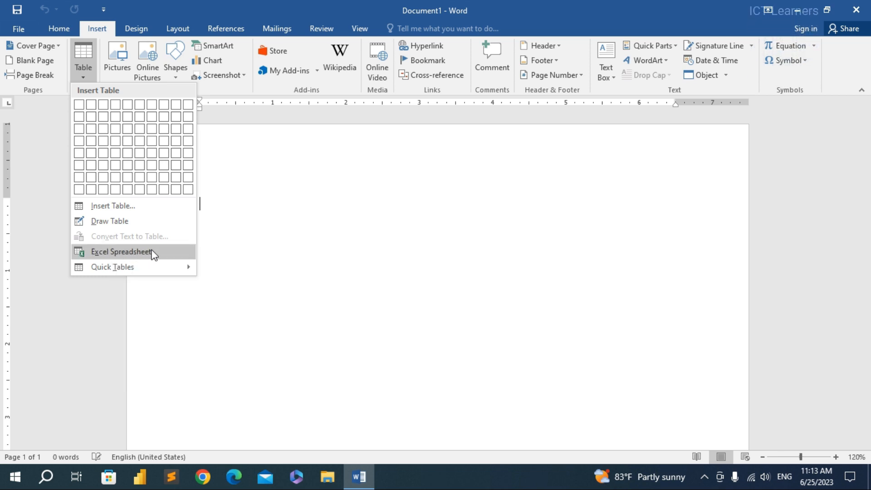
mouse_move(111, 268)
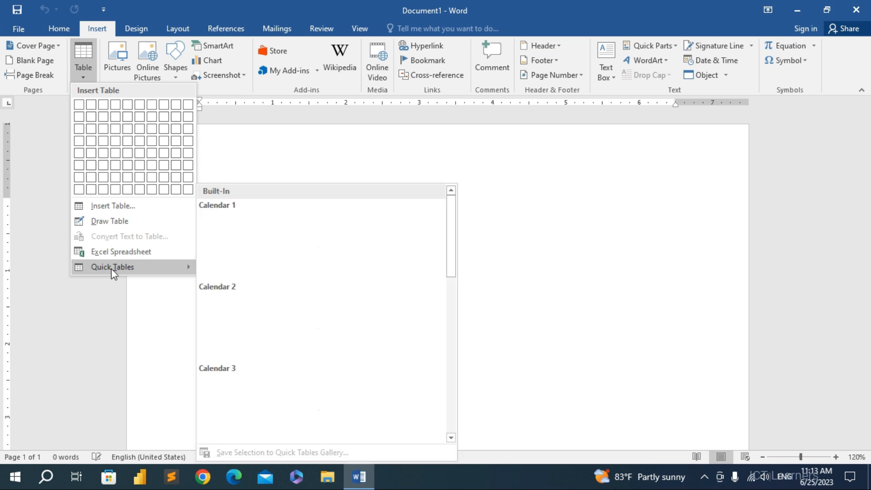
scroll(281, 351, "down", 5)
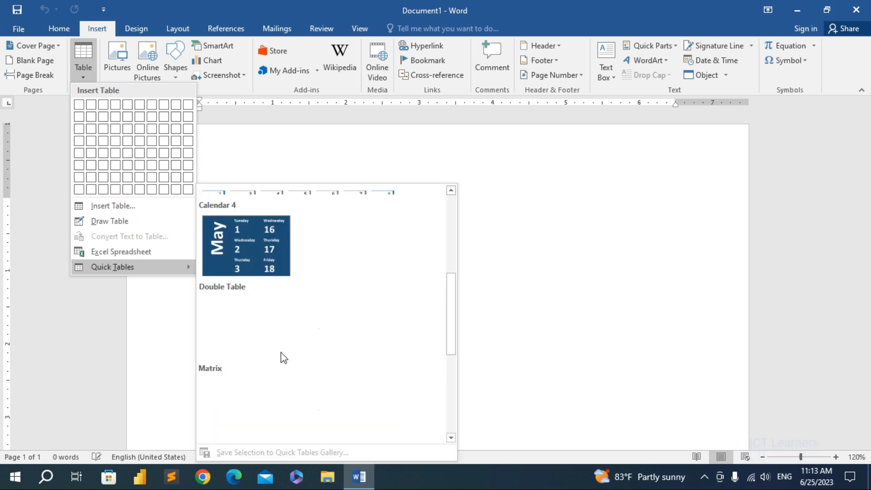
scroll(281, 349, "up", 5)
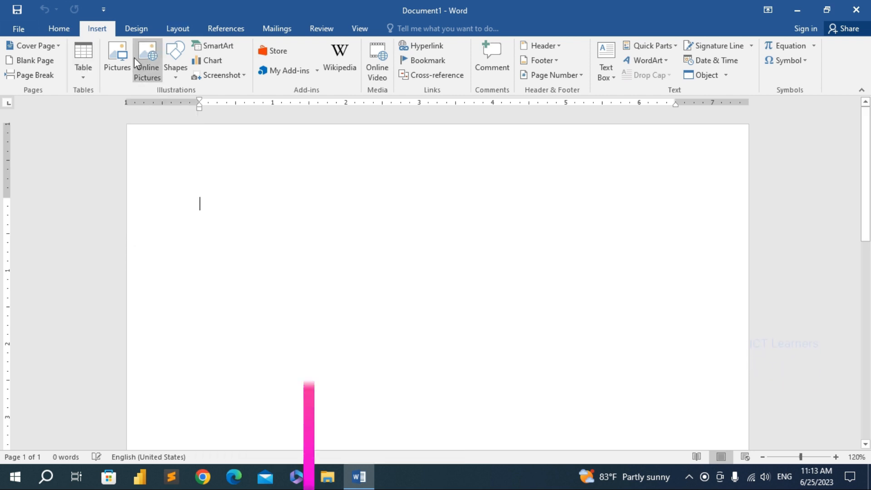
- Insert a table of 5 columns and 6 rows at the start of the document and add an empty line below it
left_click(81, 73)
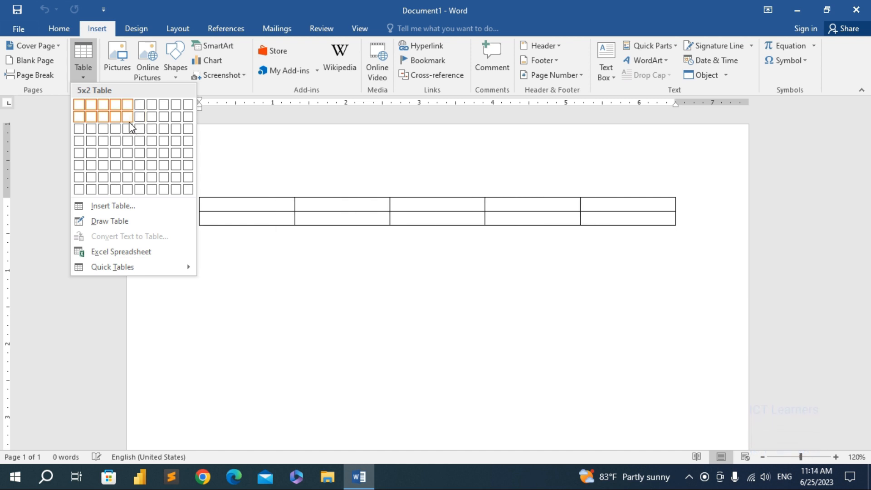
left_click(132, 169)
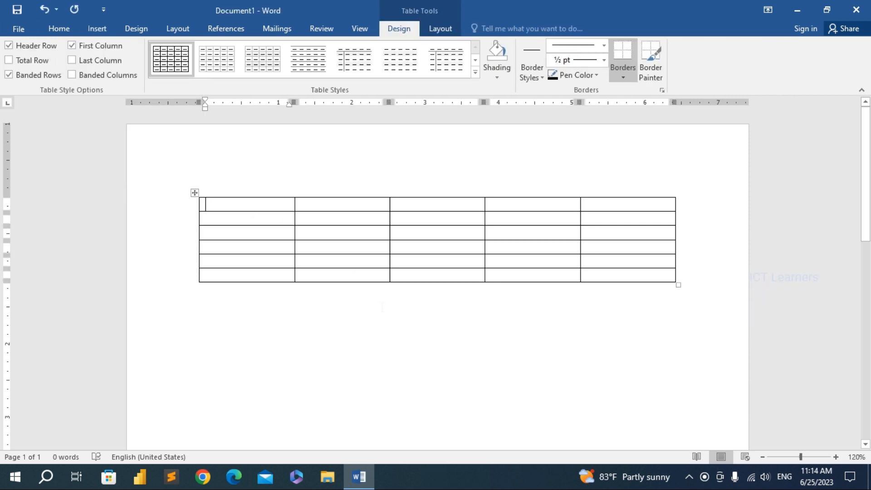
left_click(720, 268)
left_click(210, 295)
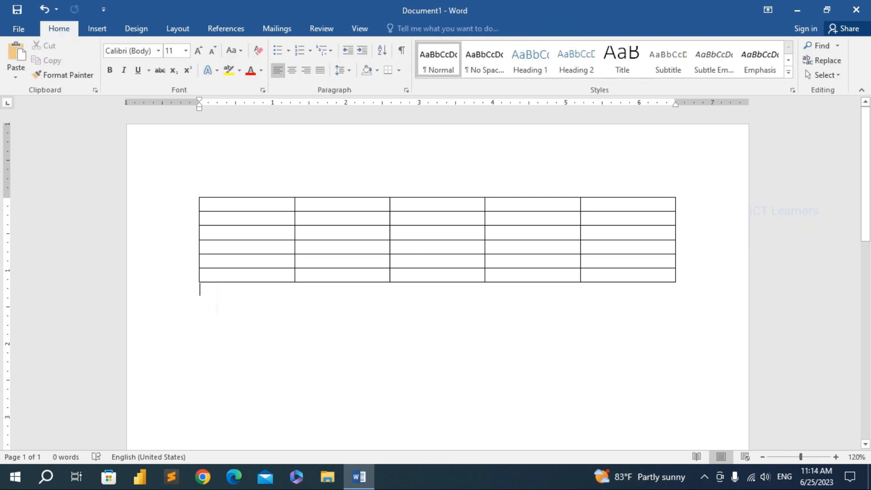
key("Return")
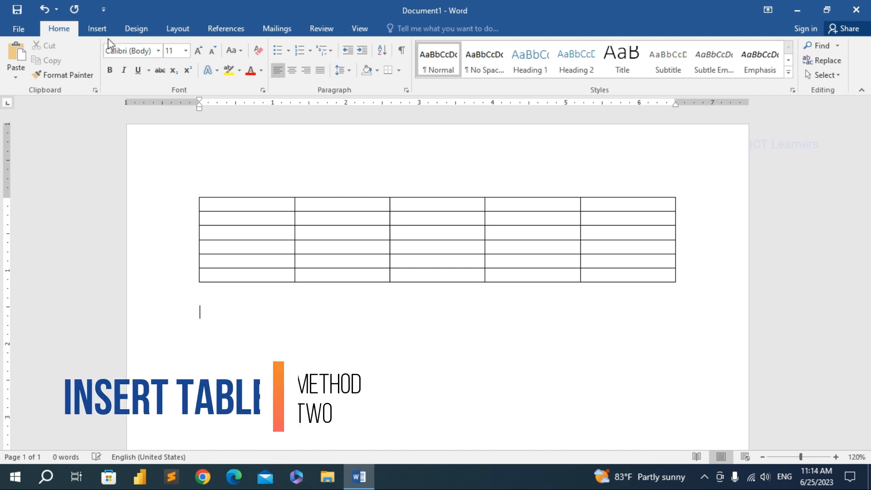
- Start inserting a second table below the first by specifying its size, and set the number of columns to 12
left_click(99, 28)
left_click(83, 77)
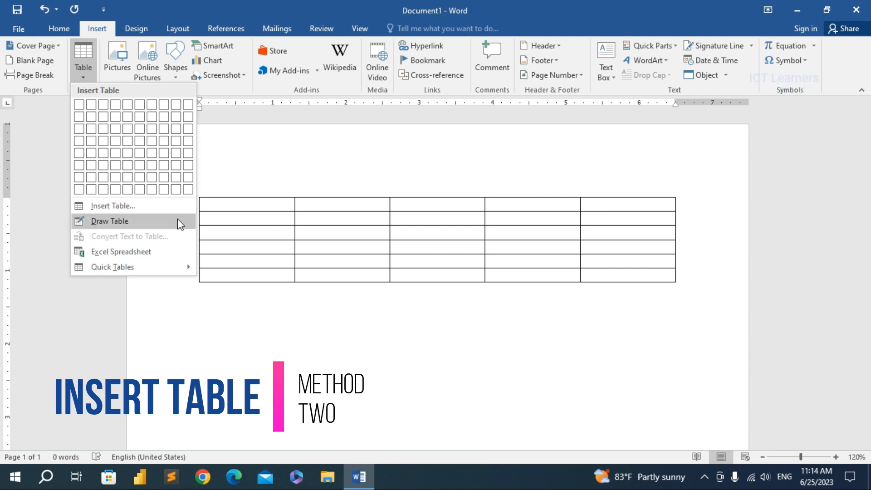
left_click(135, 206)
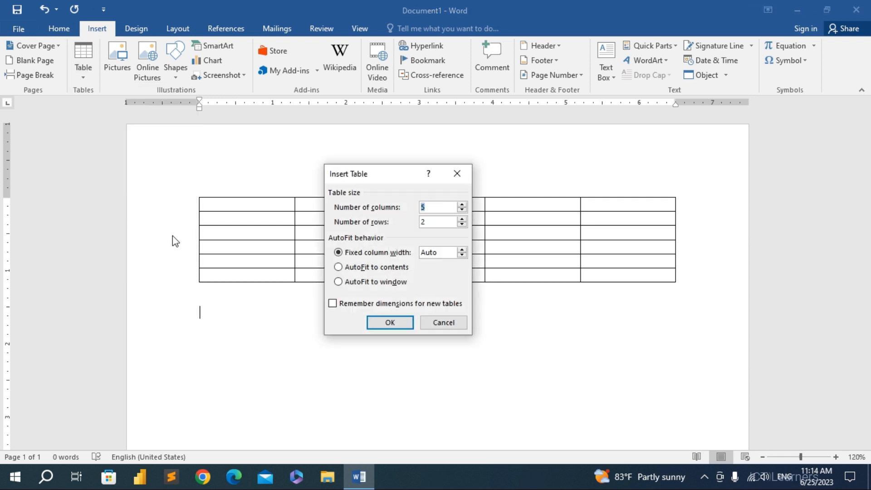
left_click_drag(375, 171, 235, 159)
left_click_drag(300, 196, 254, 209)
left_click(322, 192)
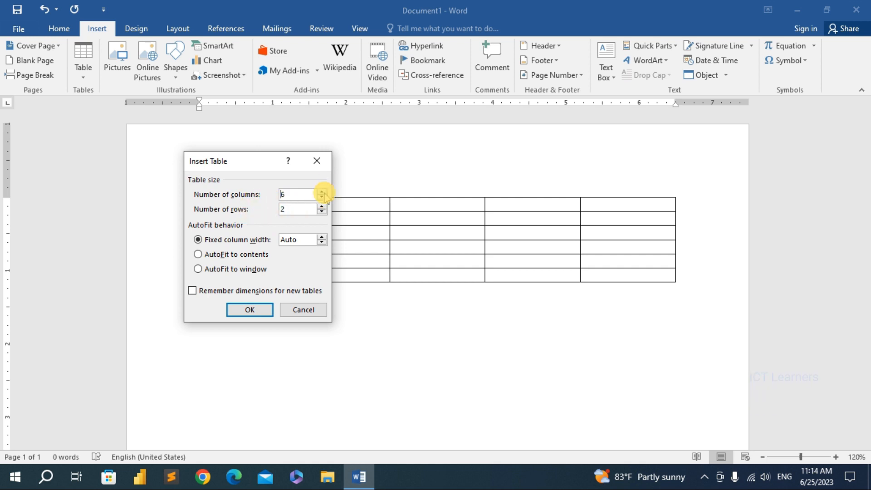
left_click(322, 192)
left_click(321, 192)
left_click(321, 192)
left_click(321, 192)
left_click(322, 192)
left_click(322, 192)
- Set the number of rows to 20, keep the automatic fixed column width and create the table
left_click(303, 208)
type("0")
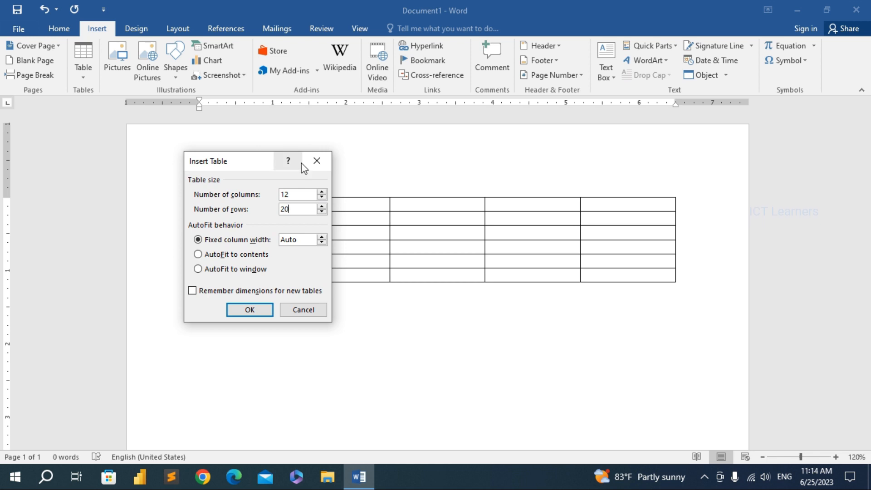
left_click(322, 212)
left_click(321, 206)
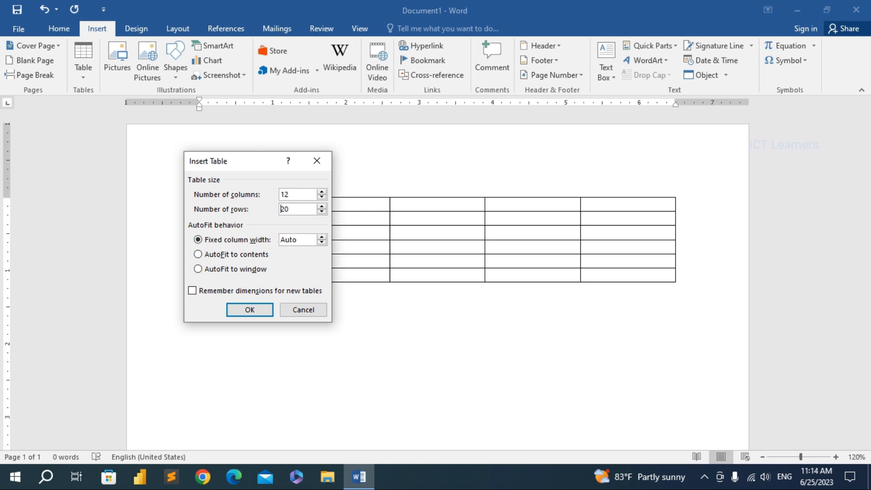
left_click(249, 310)
- Draw the outer frame of a third table, about 6.46" wide and 2.91" high, below the 12-column table
scroll(388, 334, "down", 4)
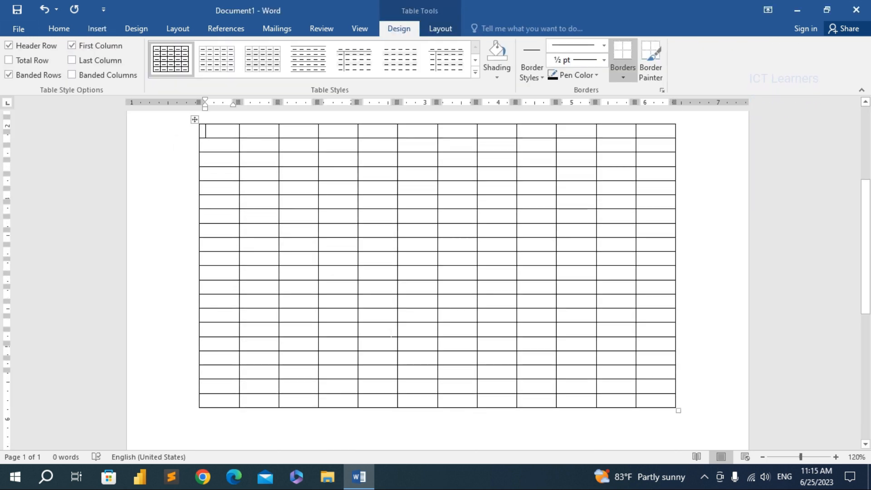
scroll(390, 333, "down", 4)
scroll(390, 334, "up", 10)
scroll(390, 334, "down", 6)
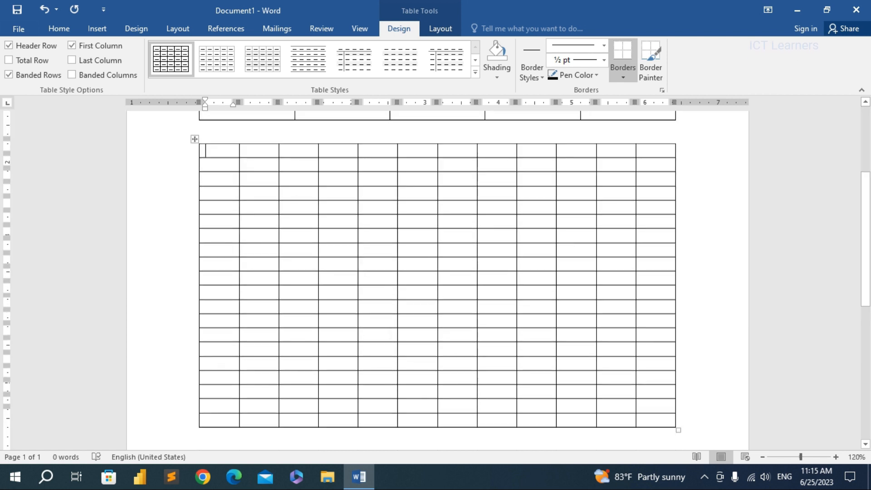
scroll(214, 179, "down", 5)
left_click(214, 179)
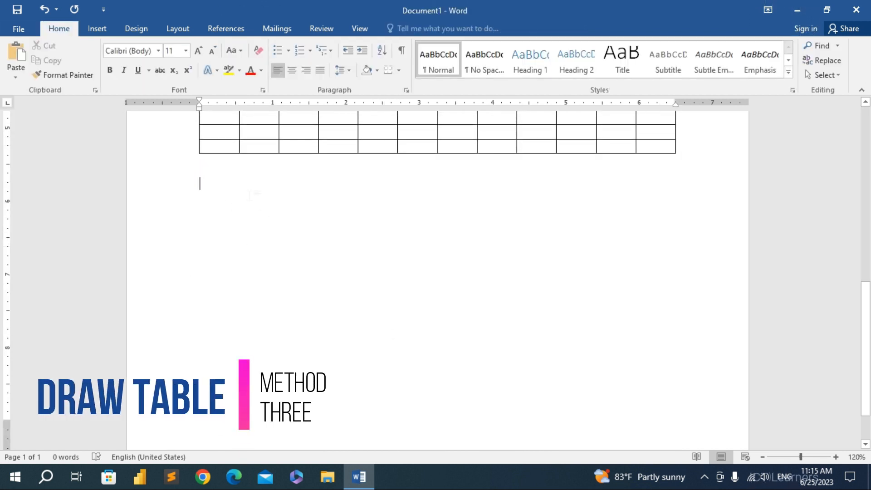
left_click(96, 31)
left_click(89, 75)
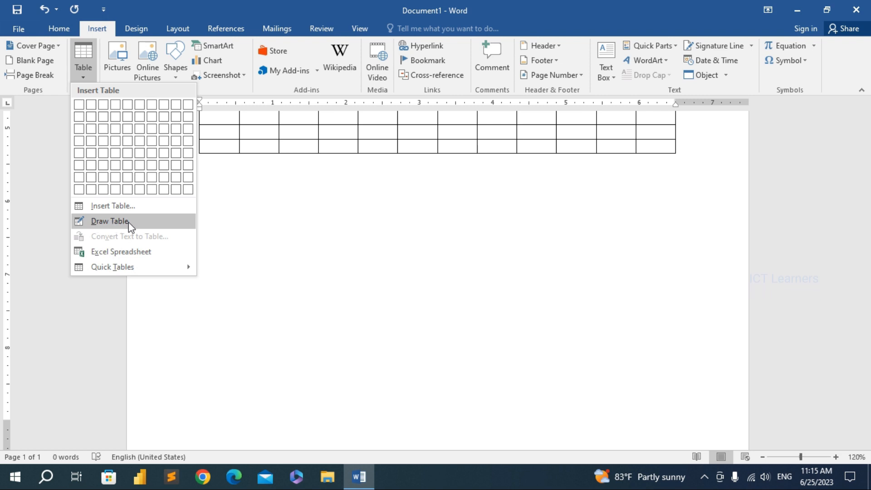
left_click(115, 223)
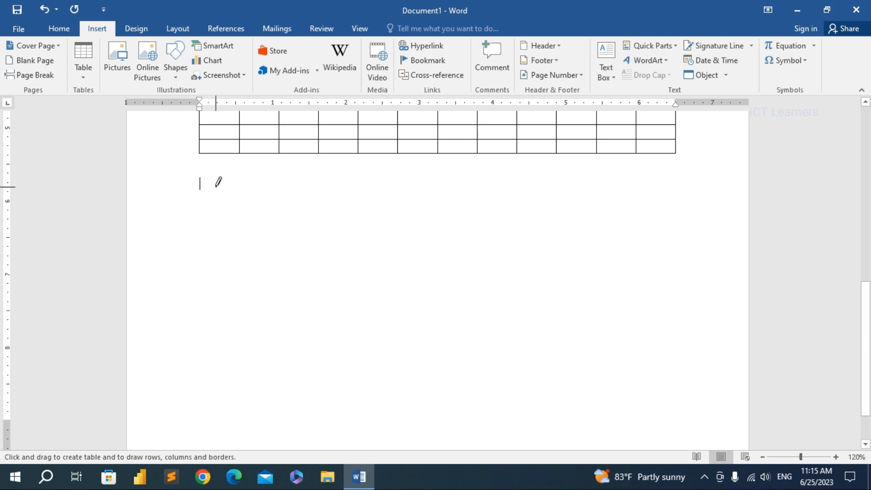
mouse_move(202, 186)
left_mouse_down()
mouse_move(210, 232)
mouse_move(235, 282)
mouse_move(319, 323)
mouse_move(554, 381)
mouse_move(675, 399)
left_mouse_up()
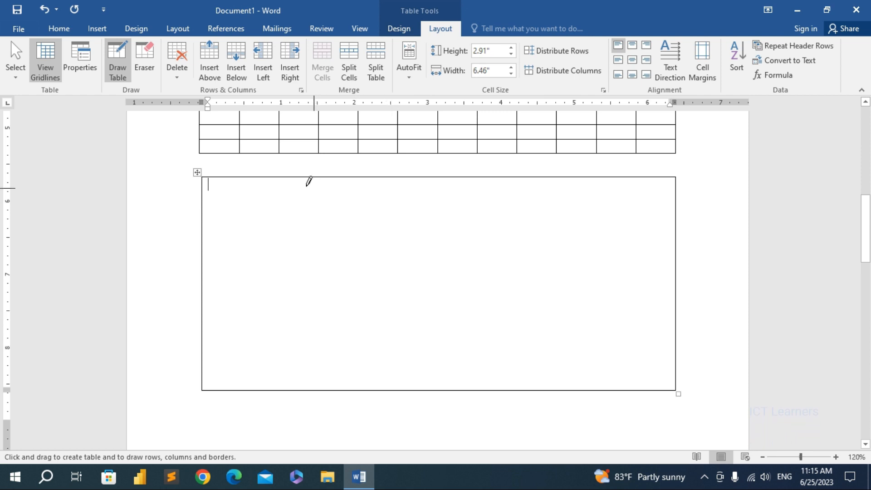
- Draw four full-height vertical lines inside the new frame to divide it into five columns
left_click_drag(293, 177, 289, 313)
left_click_drag(438, 179, 437, 303)
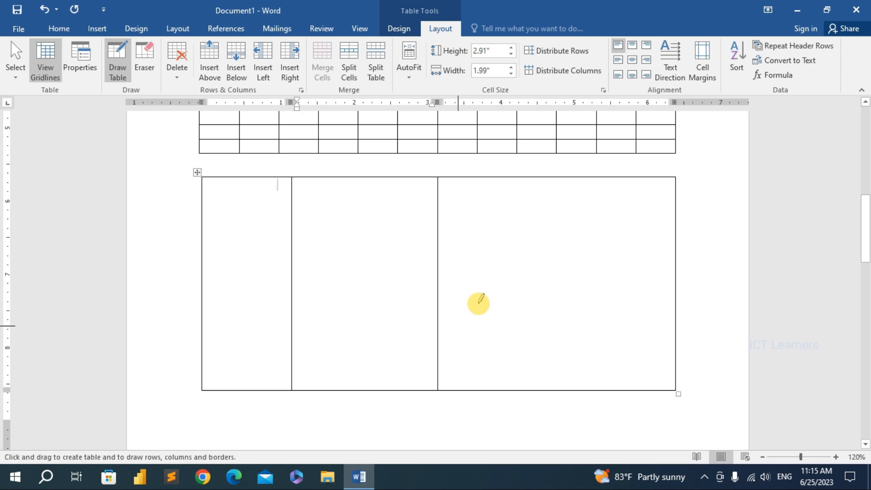
left_click_drag(517, 178, 515, 388)
left_click_drag(590, 188, 590, 385)
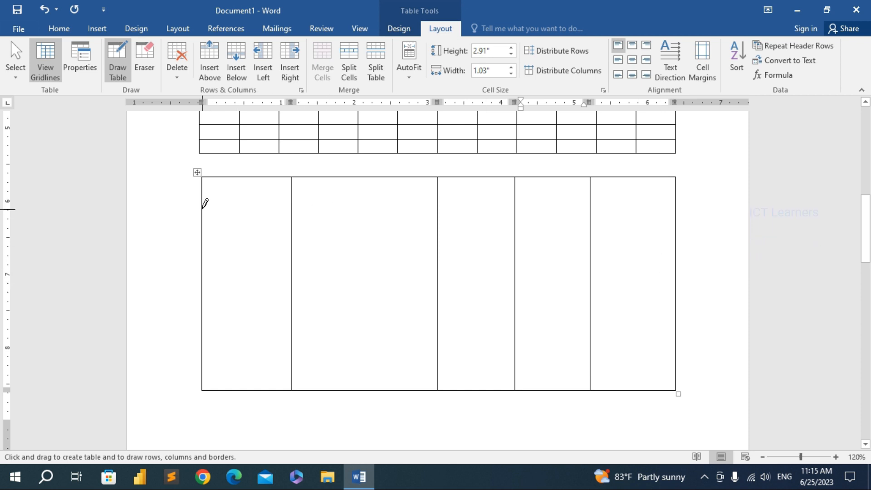
- Draw five horizontal lines across the hand-drawn table to divide it into six rows, and end table drawing
left_click_drag(207, 202, 644, 203)
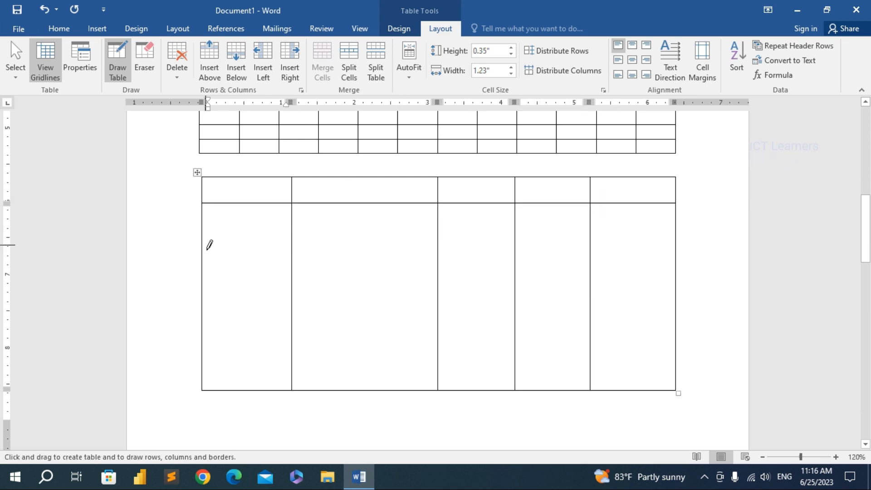
left_click_drag(204, 274, 625, 275)
left_click_drag(206, 303, 628, 304)
left_click_drag(218, 343, 643, 338)
left_click_drag(217, 363, 630, 363)
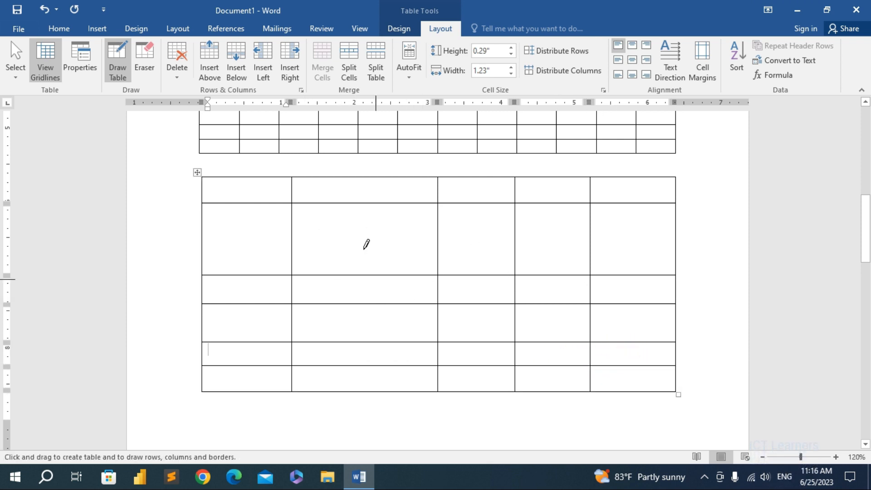
scroll(332, 282, "down", 1)
scroll(332, 282, "down", 3)
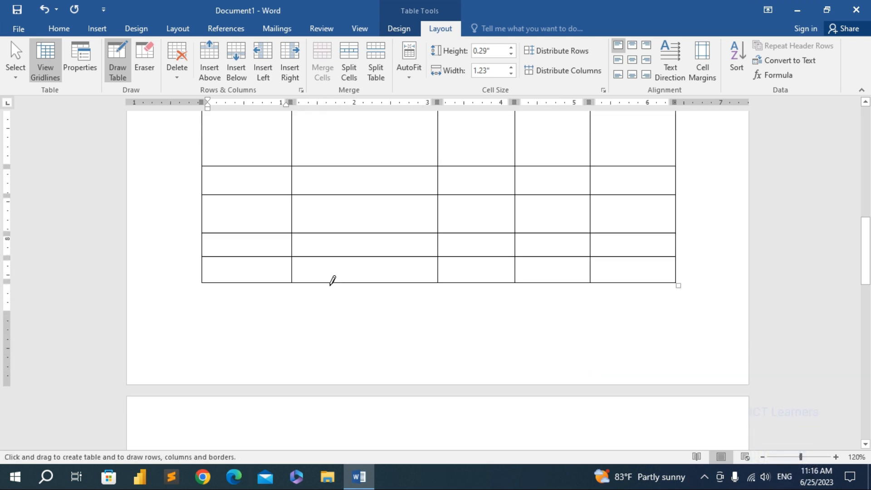
scroll(333, 274, "up", 1)
scroll(332, 274, "up", 3)
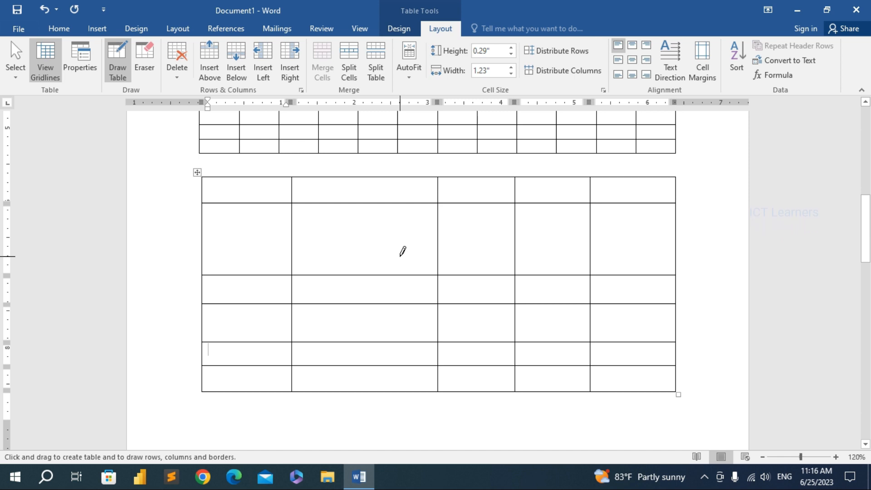
key("Escape")
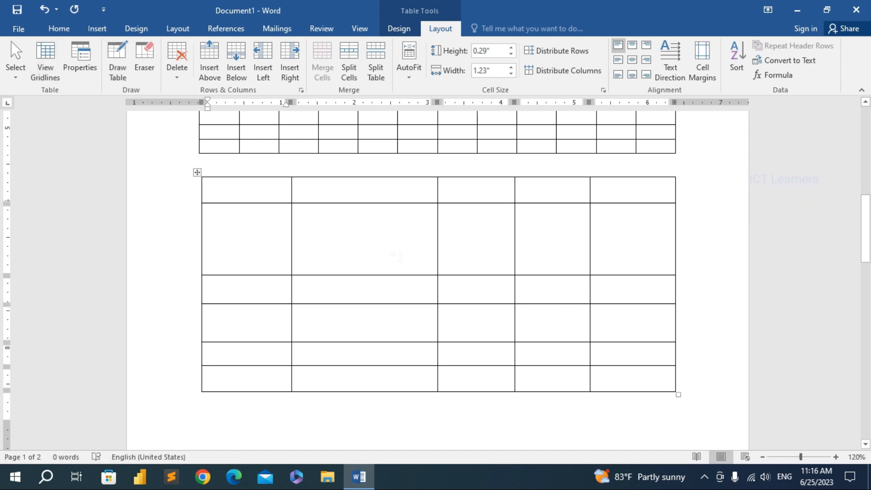
- Place the text cursor on the blank second page and check the description of the Convert Text to Table option
scroll(398, 254, "down", 7)
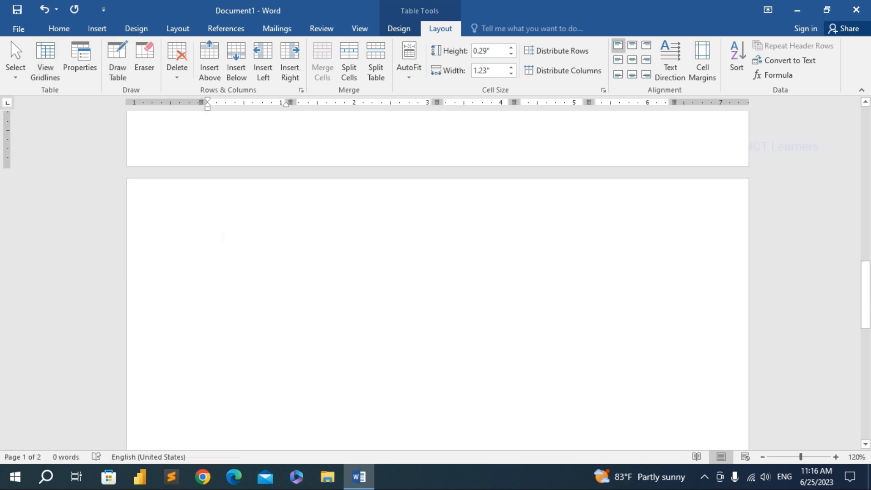
left_click(204, 236)
left_click(104, 28)
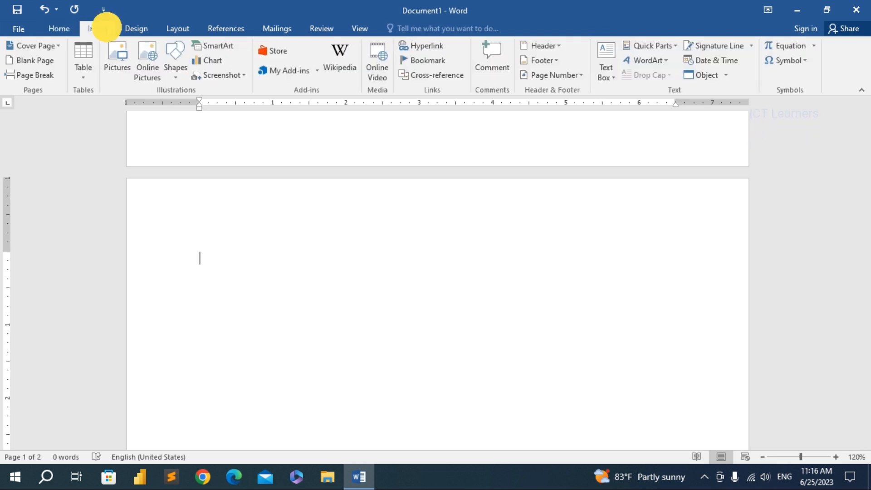
left_click(83, 72)
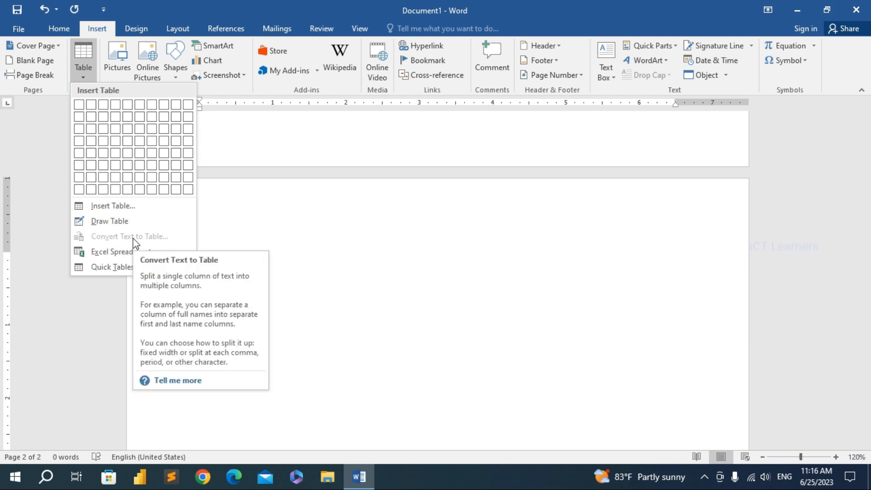
left_click(296, 254)
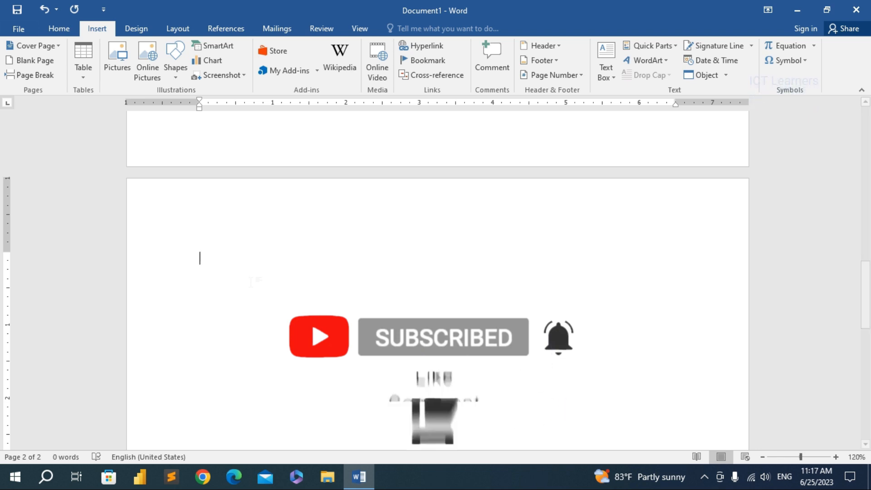
- Enter a tab-separated heading line reading No, Name and Age on the blank second page
type("nO")
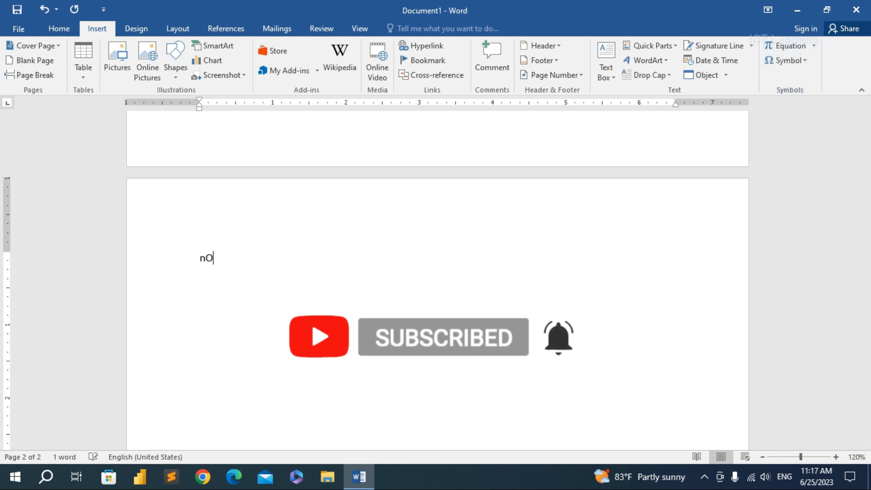
key("Tab")
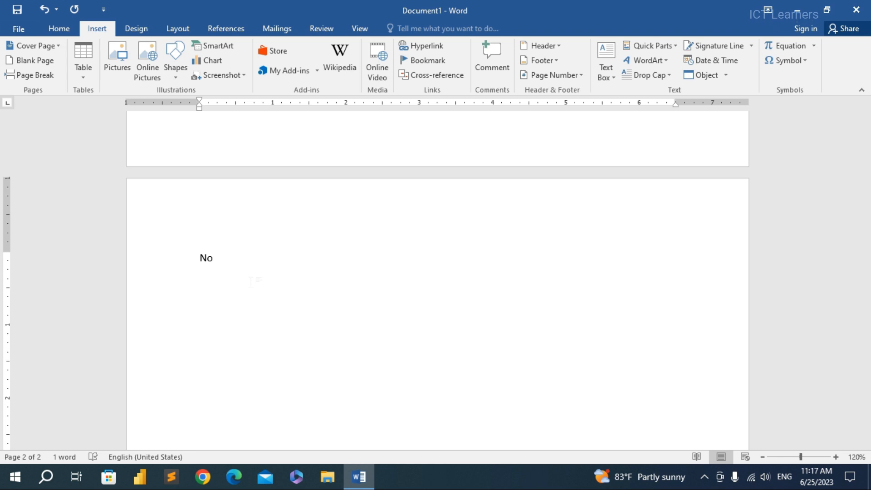
type("Name")
key("Tab")
type("Ae")
key("Left")
type("g")
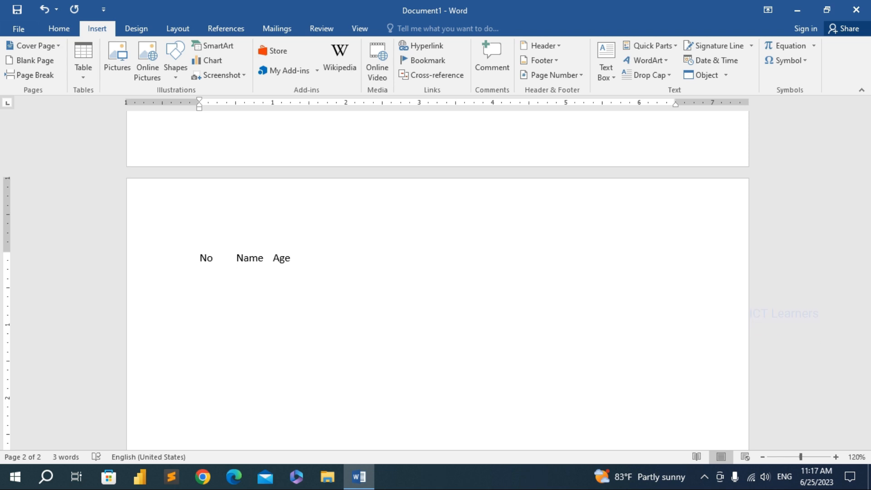
- Delete the tab between Name and Age in the heading line and insert it again
key("Left")
key("Left")
key("Left")
key("Left")
key("Left")
key("Left")
key("Right")
key("Right")
key("Right")
key("Right")
key("Delete")
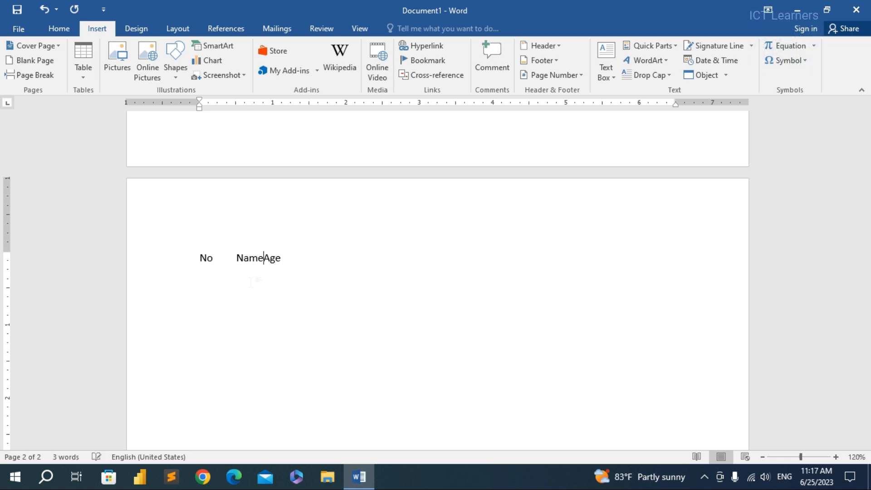
key("Tab")
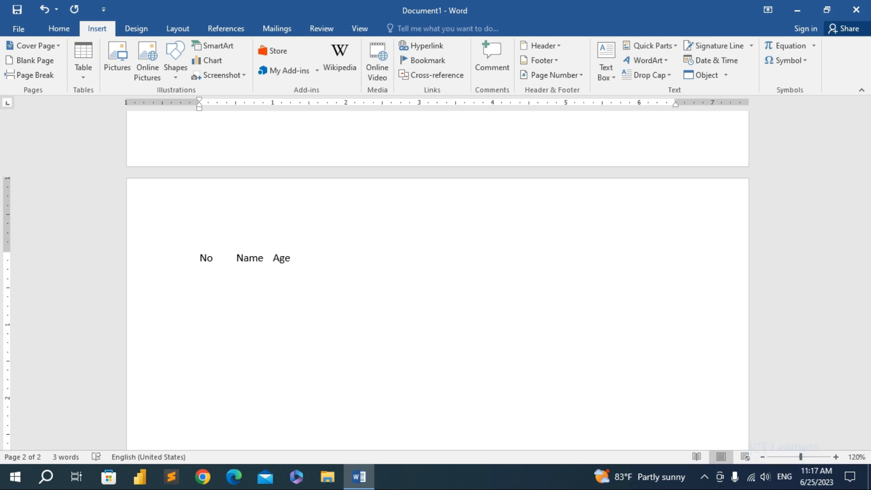
- Add a tab-separated line below the headings with number 1, a person's first name and the age 25y
key("Right")
key("Right")
key("Return")
type("1")
key("Tab")
type("Ashen")
key("Tab")
type("25y")
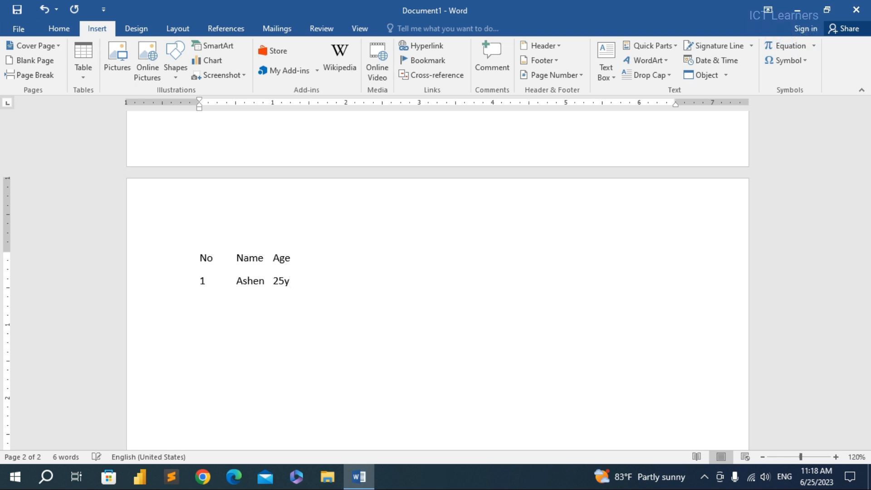
- Add a second tab-separated entry with number 2, a person's full name and the age 30y
key("Return")
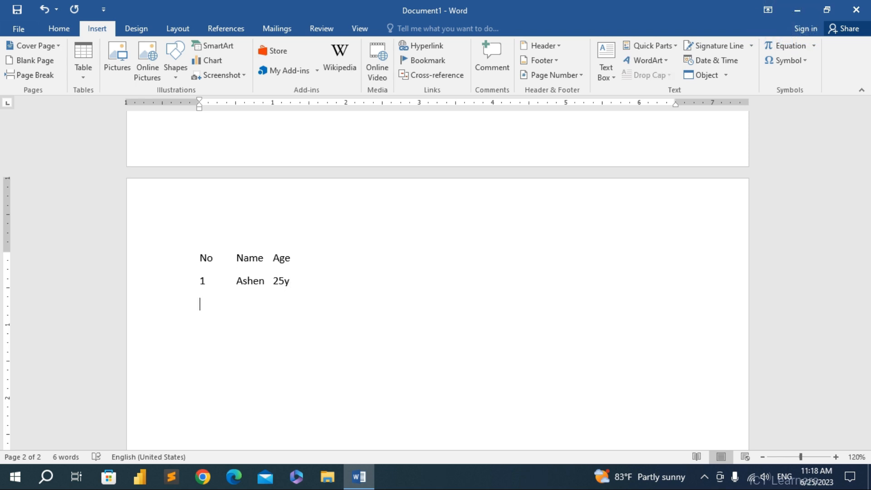
type("2")
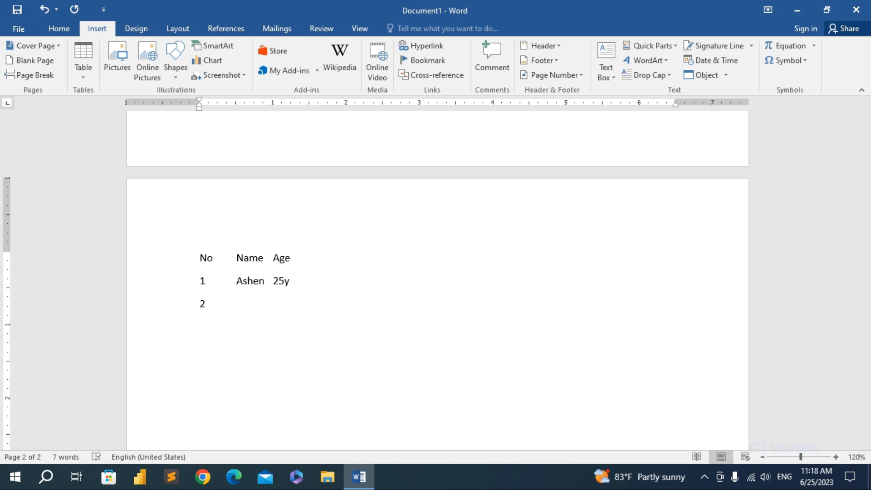
key("Tab")
type("Surath Perera")
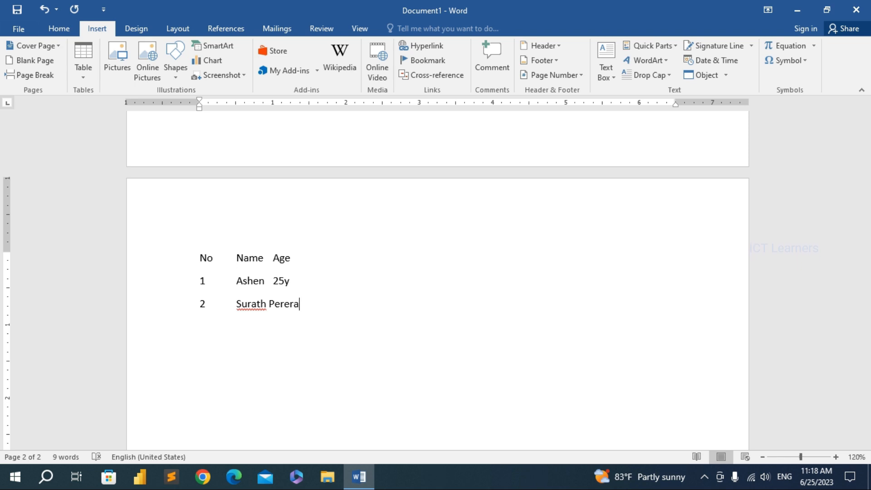
left_click(267, 304)
key("Tab")
type("3")
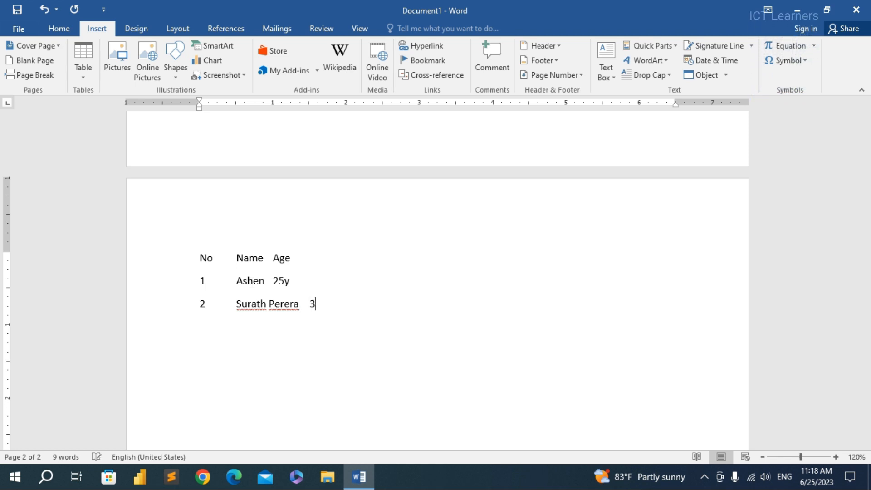
type("0y")
- Add a third tab-separated entry with number 3, a person's first name and the age 24y
key("Return")
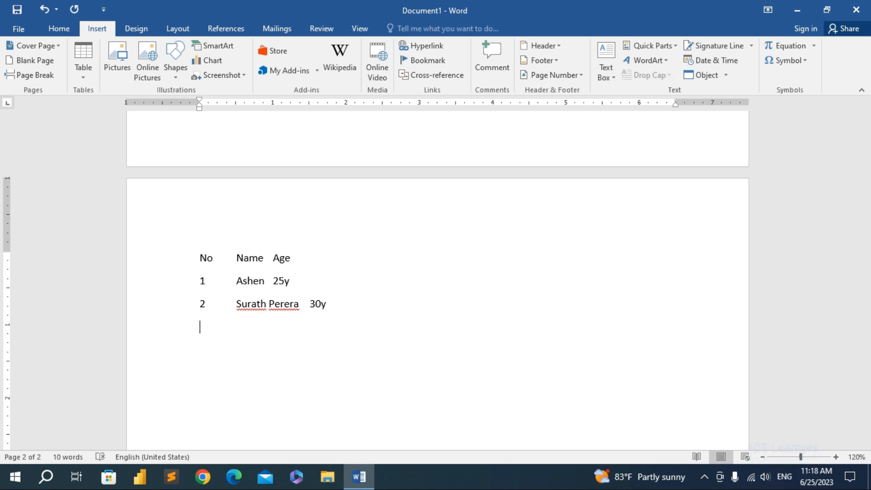
type("3sAMMA")
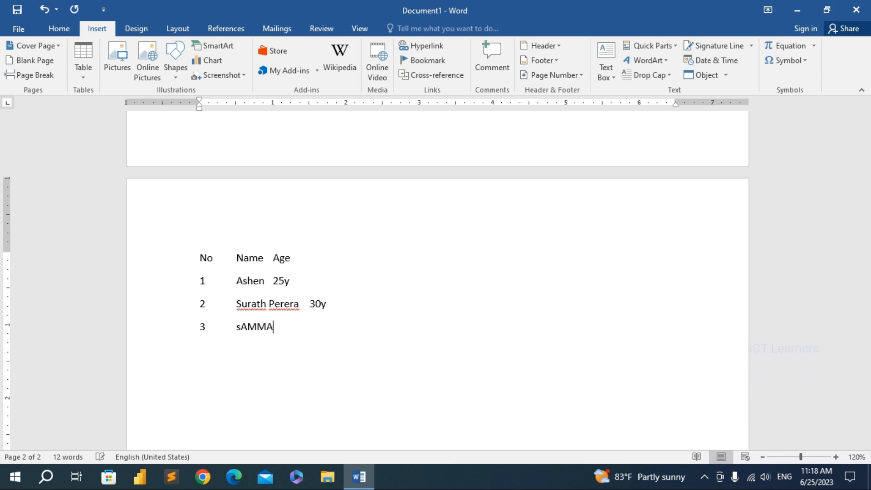
type("NI")
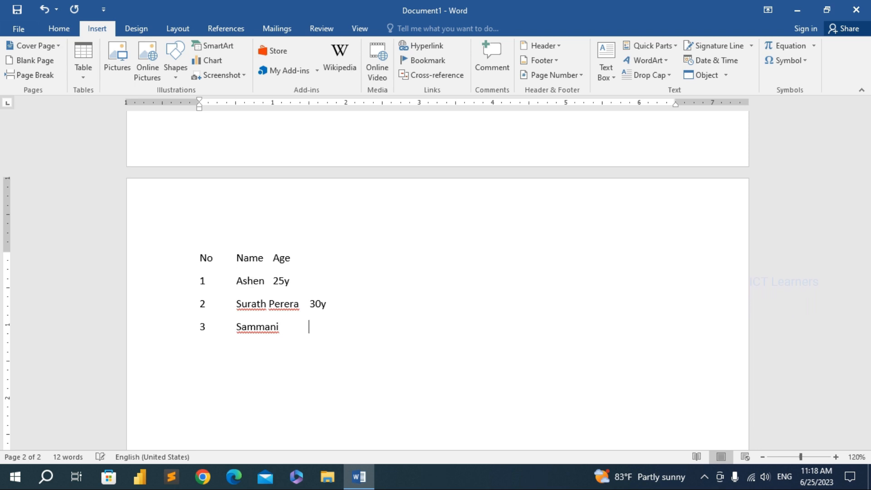
type("24y")
- Add a fourth tab-separated entry with number 4, a person's full name and the age 35y
key("Return")
type("4")
key("Tab")
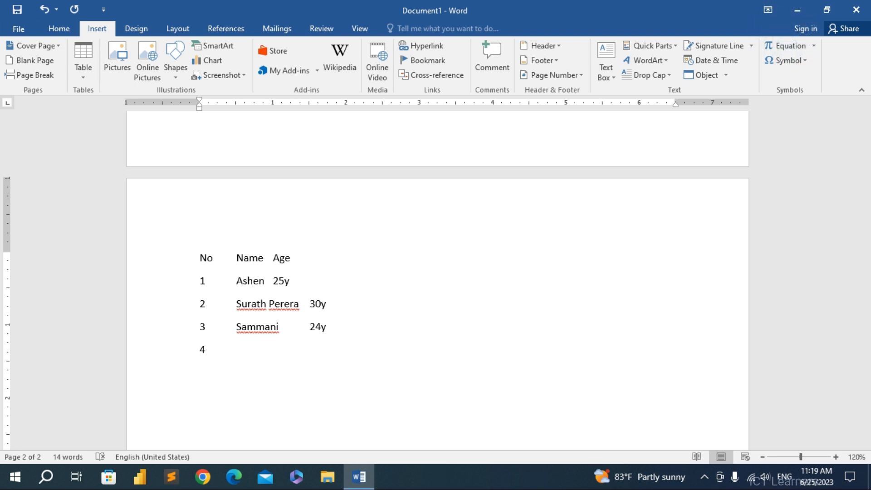
type("sAMAN Silva")
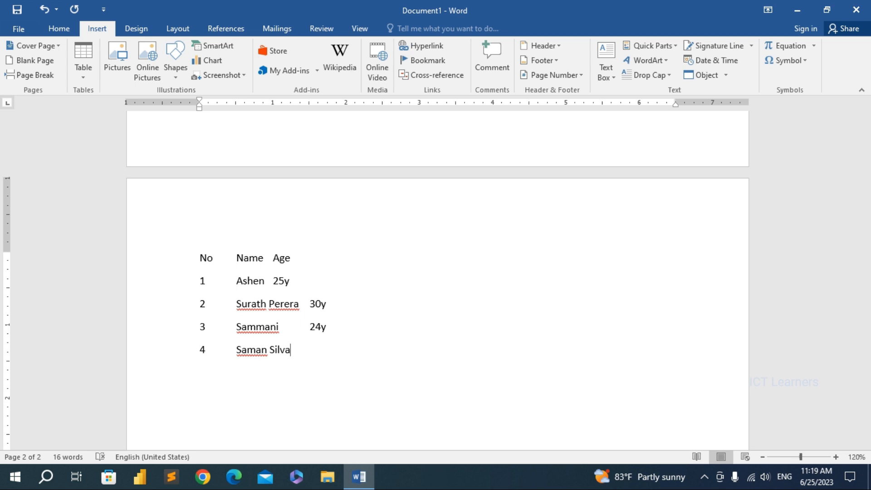
key("Tab")
type("35y")
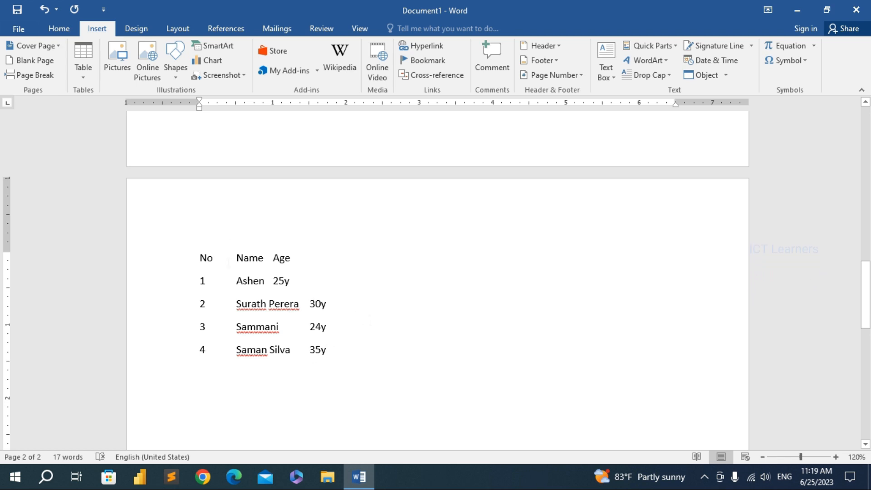
- Highlight the tab gaps in the heading line and the first entry to check how the items are separated
double_click(224, 259)
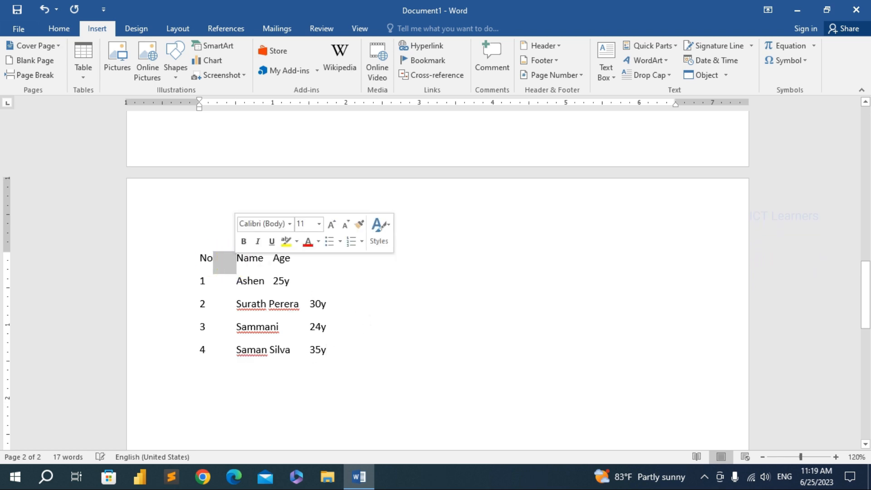
left_click_drag(264, 259, 276, 262)
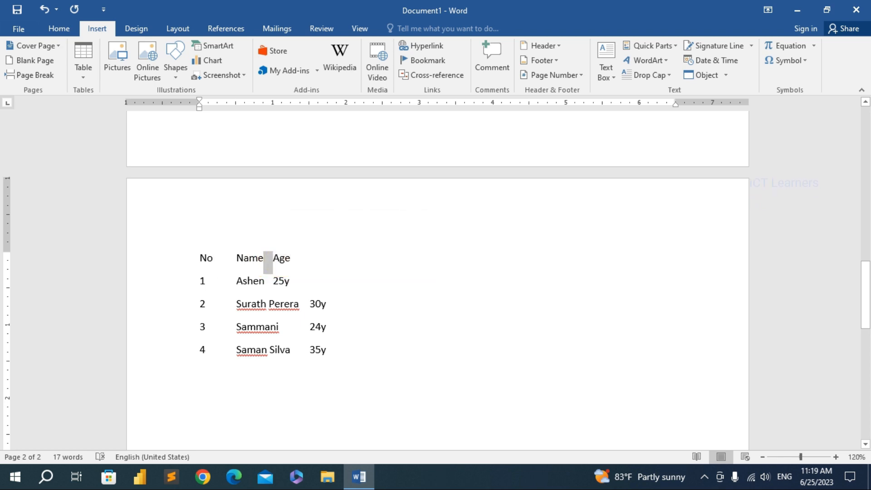
left_click(221, 283)
double_click(221, 282)
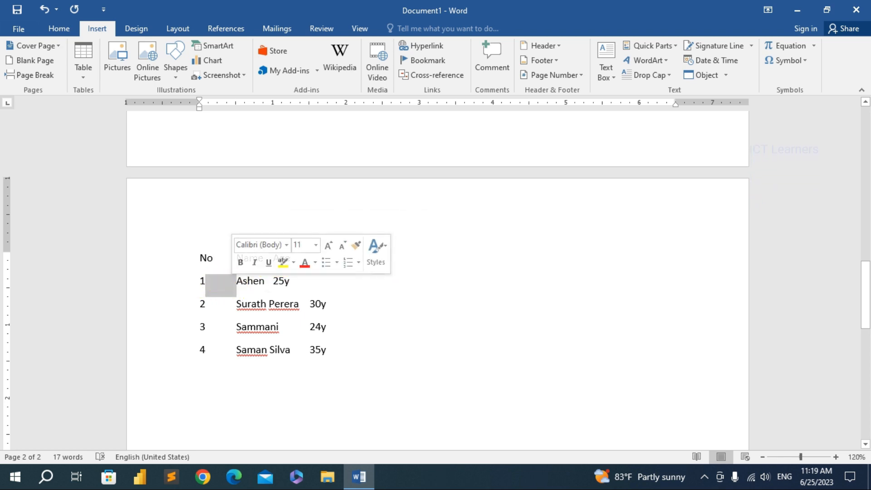
left_click(272, 283)
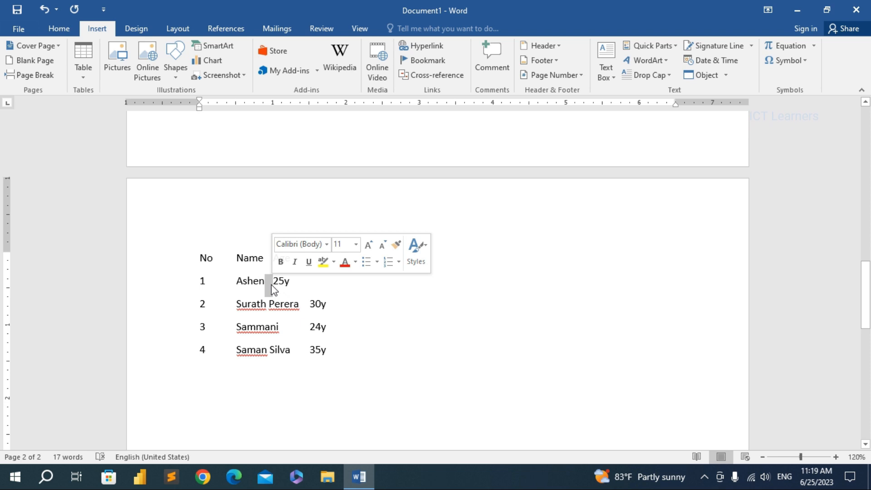
- Try an extra tab before 25y in the first entry, then remove it and restore a single tab
left_click(274, 284)
key("Tab")
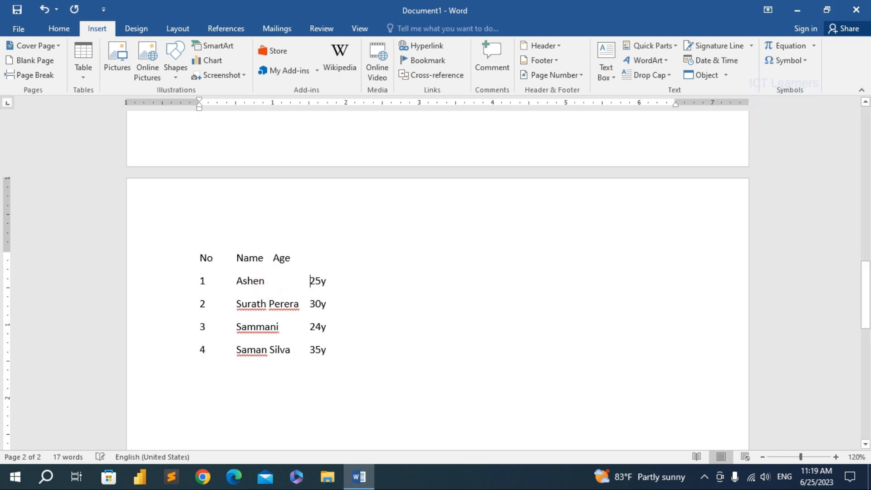
left_click_drag(309, 281, 273, 282)
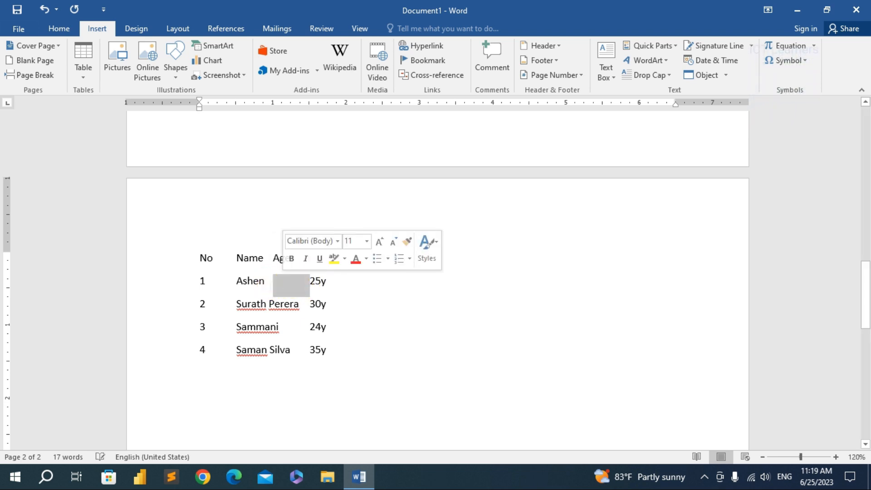
double_click(268, 282)
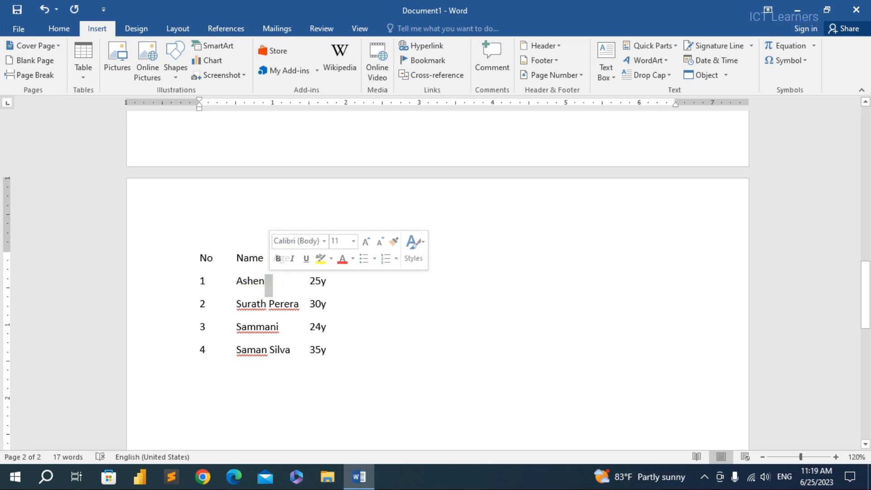
left_click(278, 282)
left_click_drag(277, 281, 309, 283)
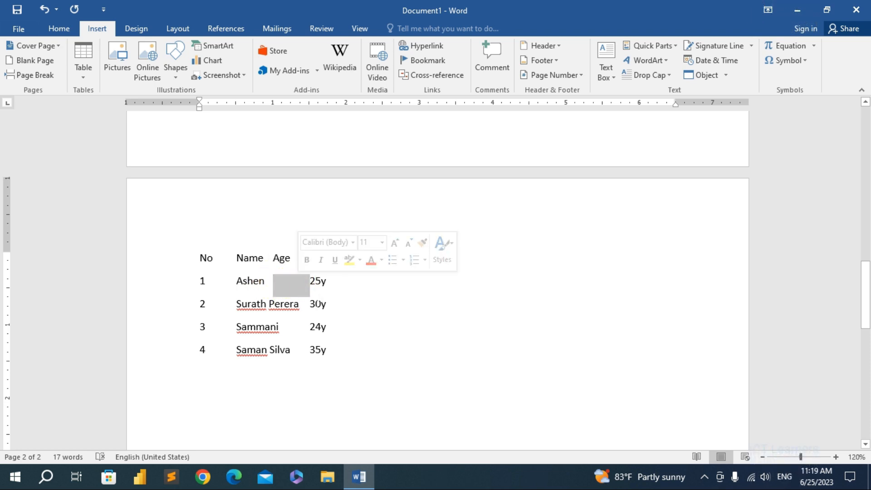
key("BackSpace")
key("ctrl+z")
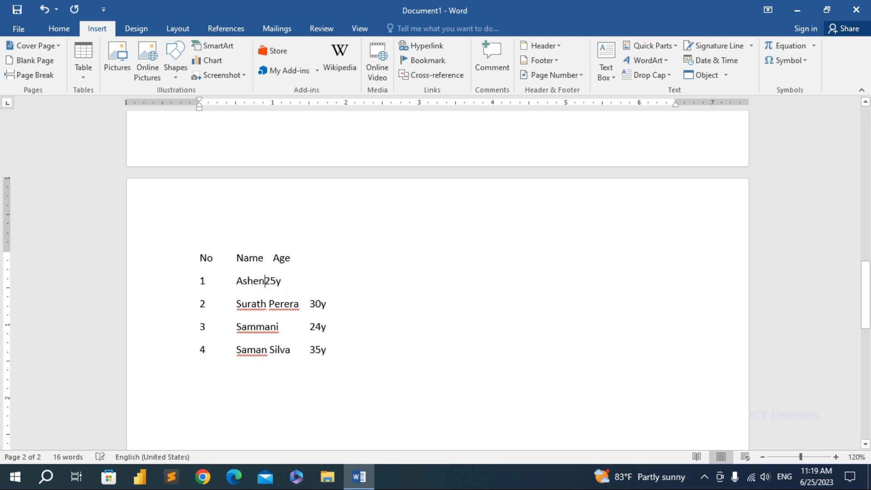
key("Tab")
- Convert the five tab-separated lines into a 3-column table with automatic fixed column width, separating text at tabs
left_click_drag(200, 256, 328, 353)
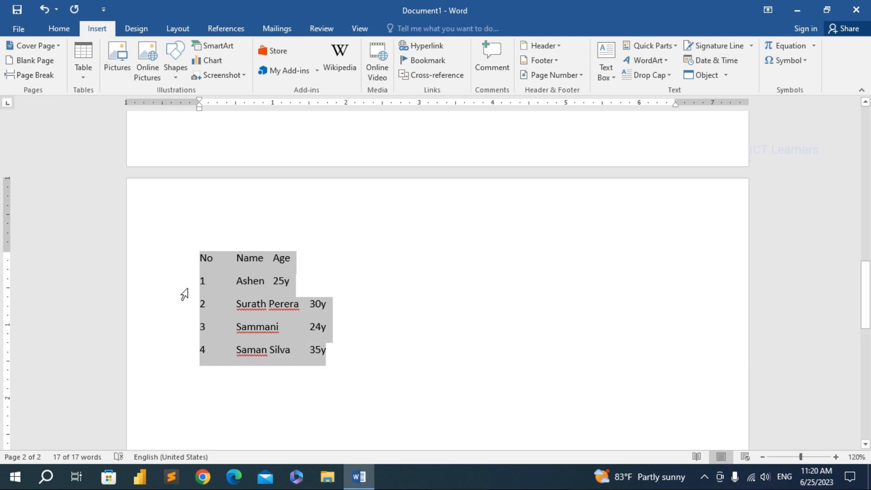
left_click(87, 81)
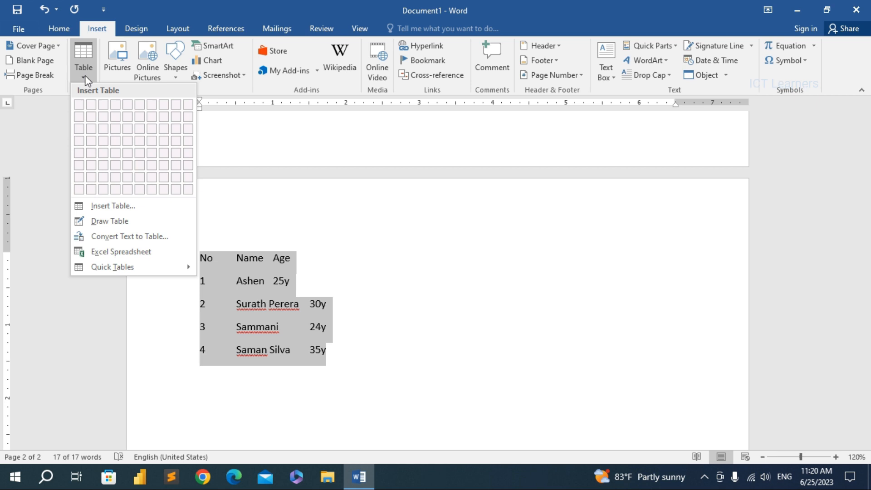
left_click(125, 237)
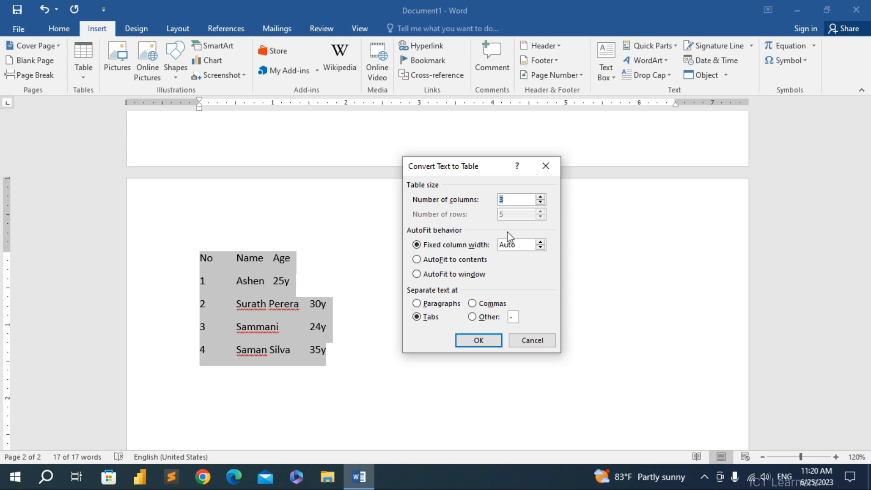
left_click_drag(514, 200, 498, 199)
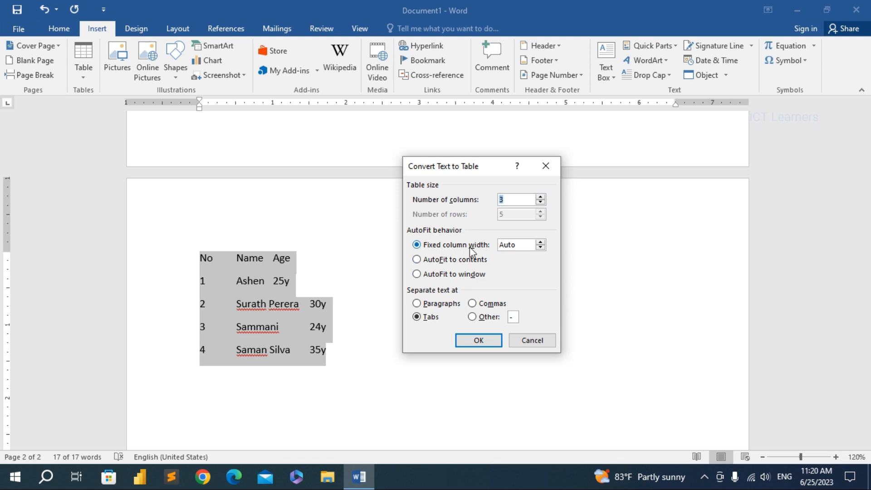
left_click(477, 341)
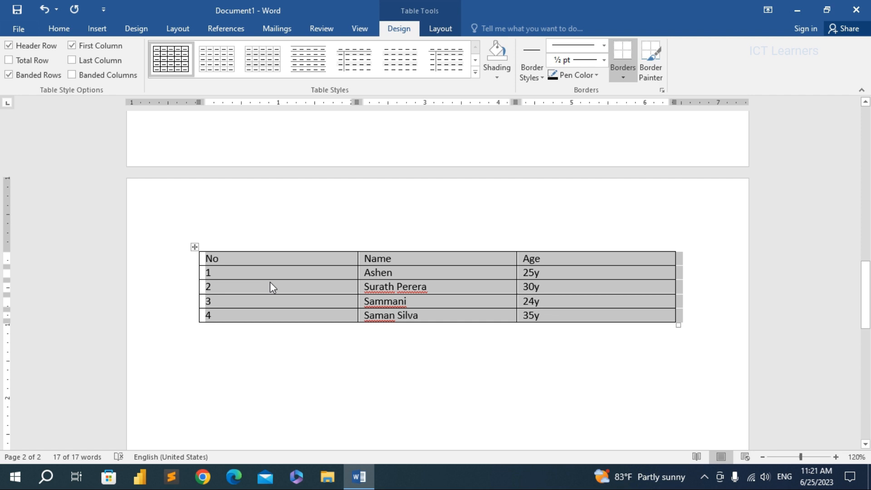
- Look over the converted table's heading cells and undo the text-to-table conversion
left_click(260, 257)
left_click(432, 259)
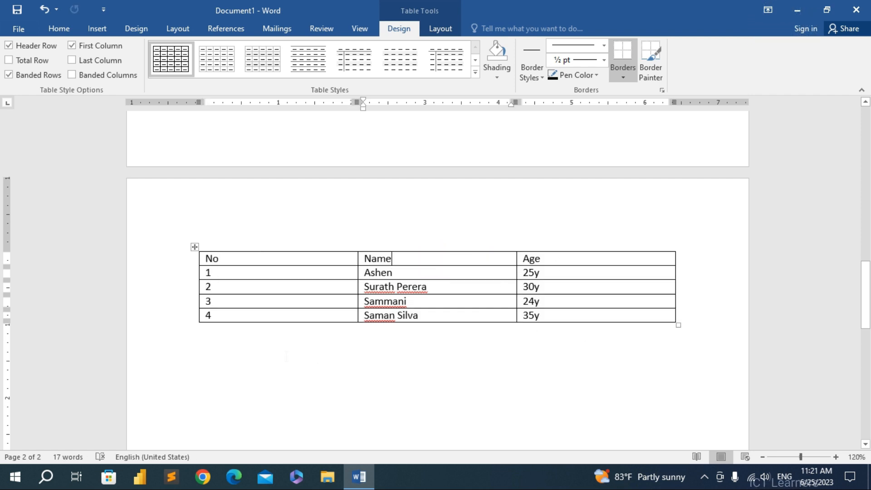
left_click(210, 347)
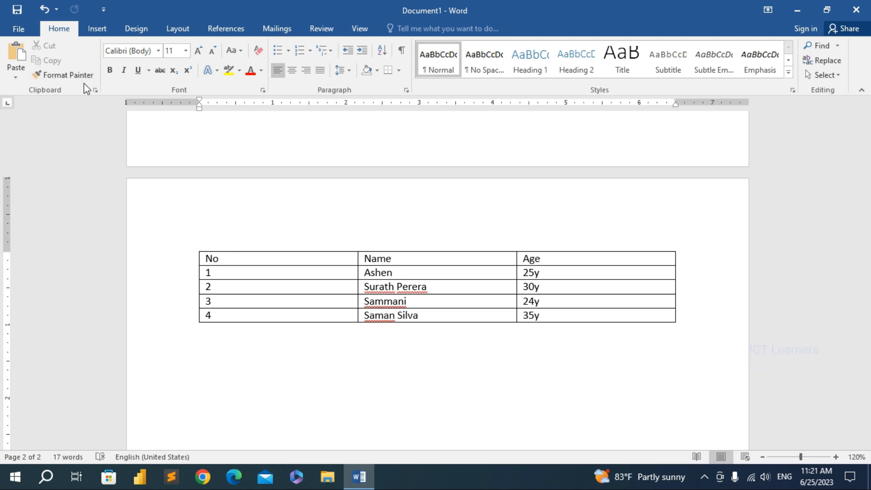
left_click(43, 10)
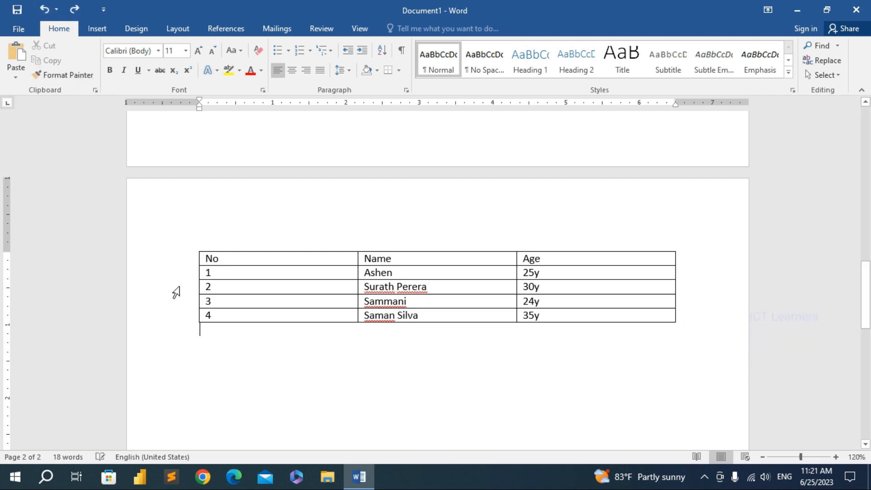
left_click(43, 13)
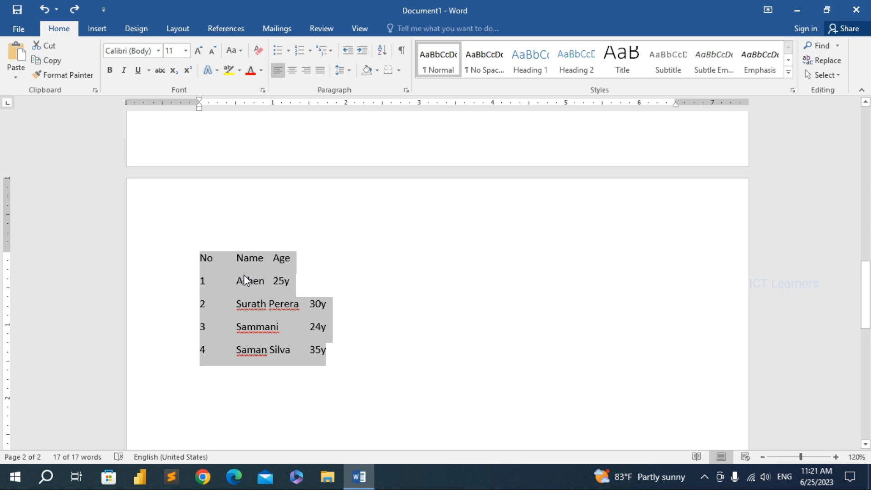
- Add an extra tab before Age in the heading line and before 25y in the first entry
left_click(234, 266)
left_click(273, 259)
left_click_drag(264, 257, 274, 257)
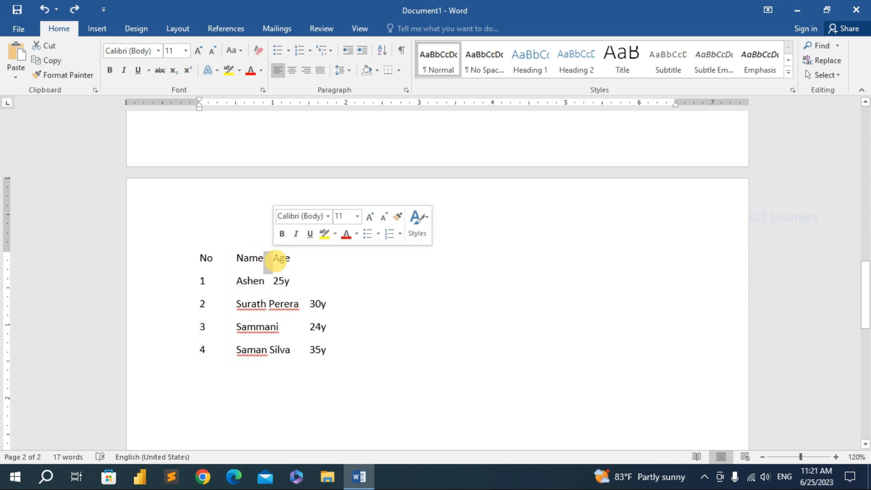
left_click(273, 258)
key("Tab")
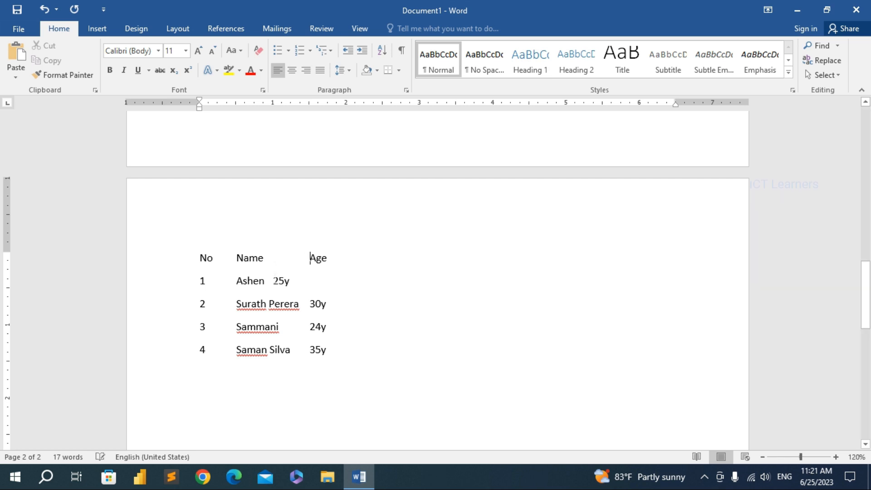
left_click(274, 281)
key("Tab")
- Convert the five tab-separated lines into a 4-column table with automatic fixed column width, separating text at tabs
left_click_drag(200, 257, 324, 349)
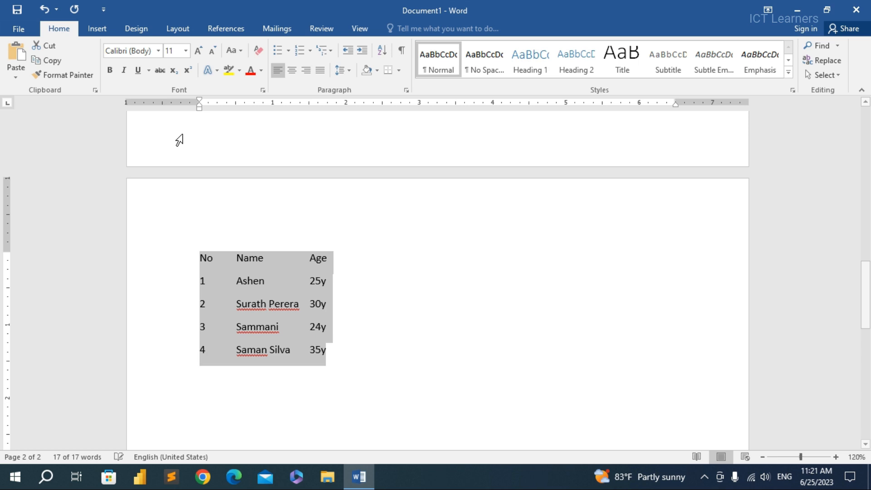
left_click(97, 28)
left_click(93, 75)
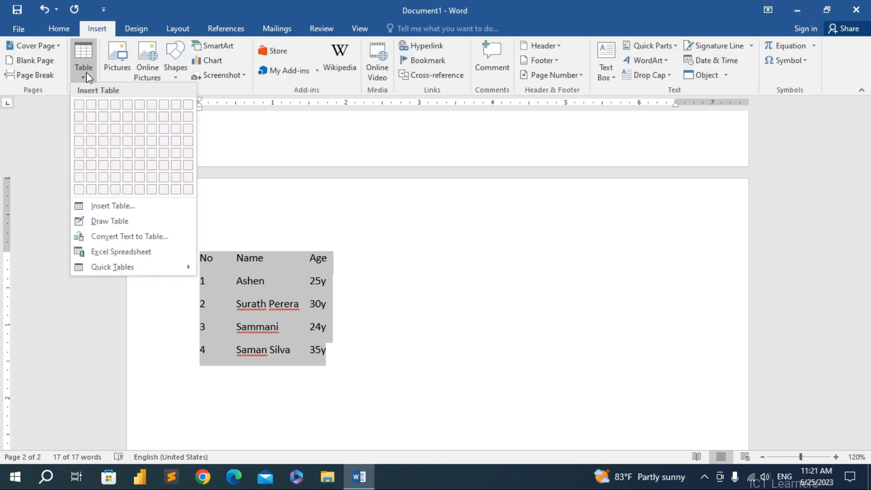
left_click(115, 235)
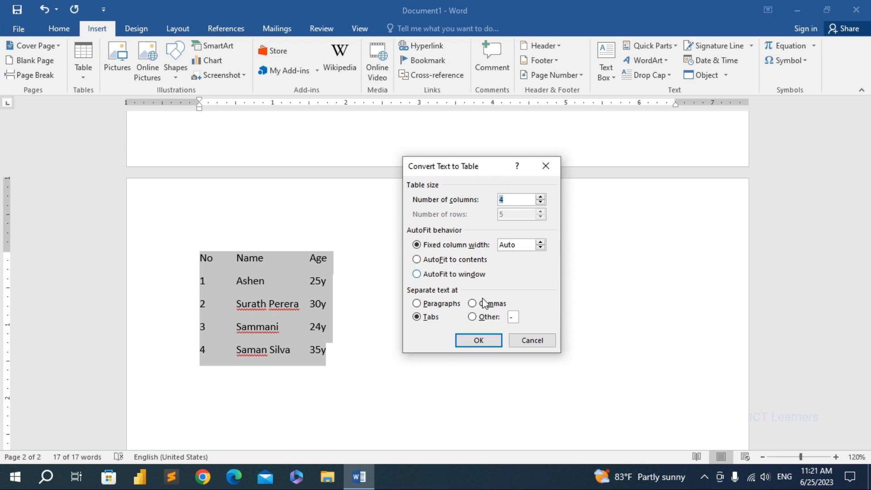
left_click(472, 340)
- Check the third-column cells in the first two table rows and undo the text-to-table conversion
left_click(476, 254)
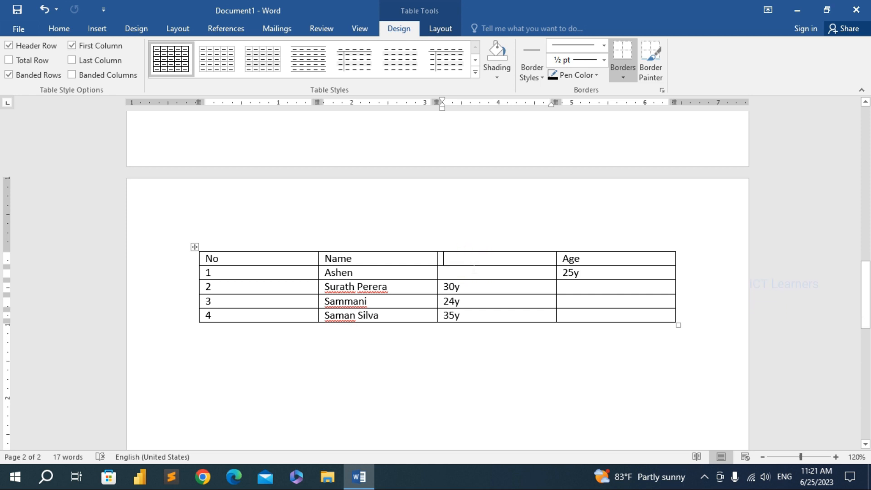
left_click(472, 271)
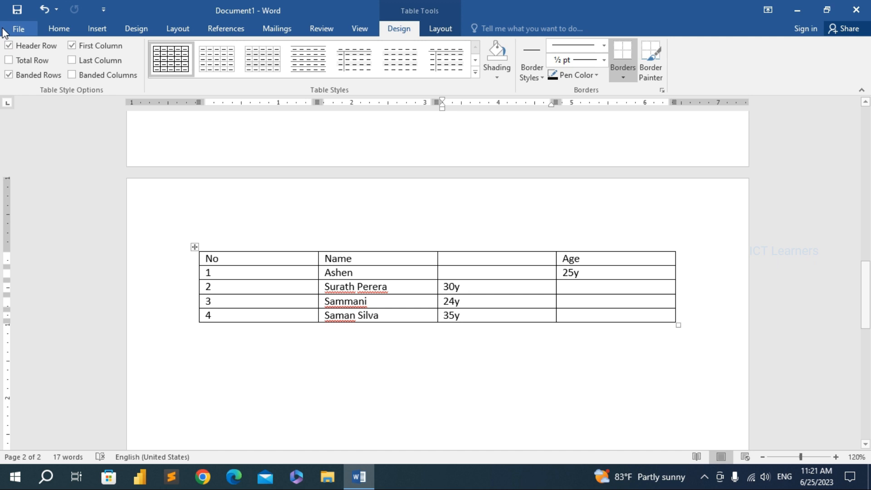
left_click(44, 10)
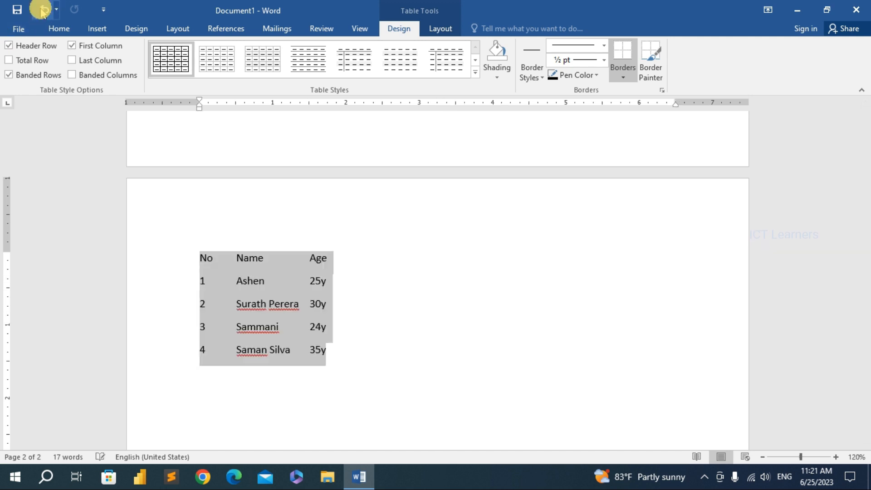
- Remove the extra tabs before Age in the heading line and before 25y in the first entry
left_click(309, 258)
key("BackSpace")
left_click(308, 280)
key("BackSpace")
- Convert the corrected five lines into a 3-column table once more, and undo the conversion
left_click_drag(319, 350, 197, 254)
left_click(98, 29)
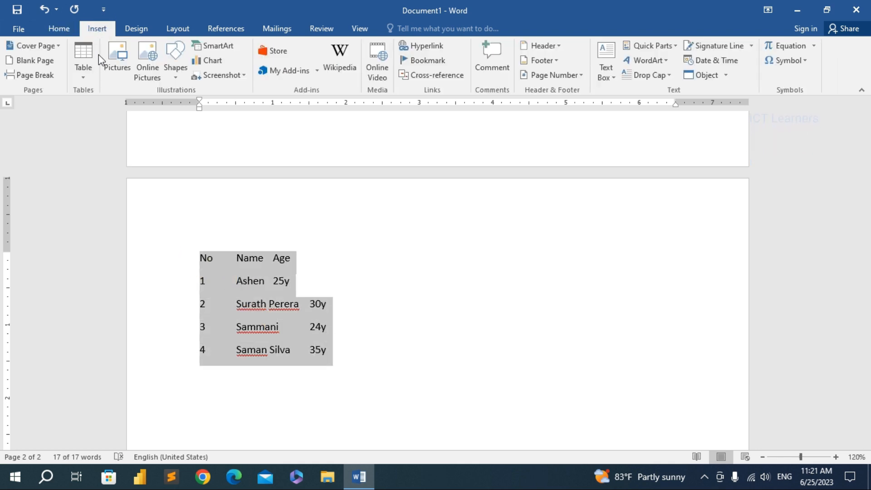
left_click(82, 74)
left_click(112, 233)
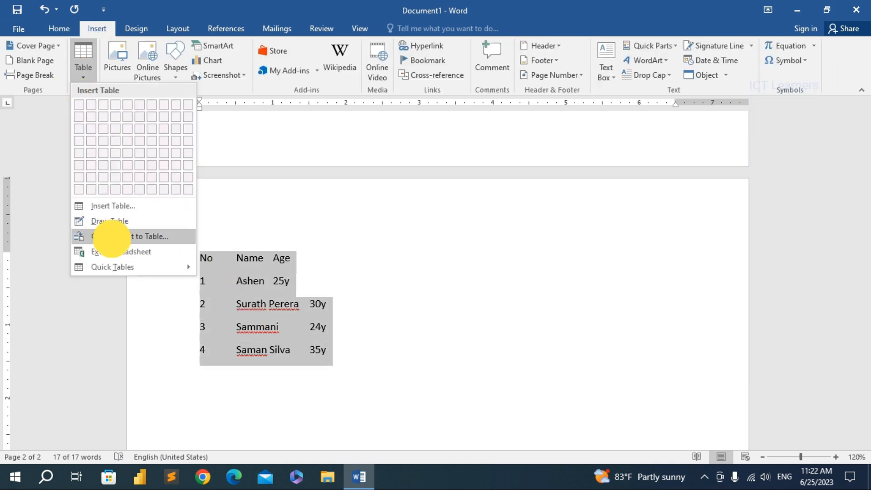
left_click(472, 341)
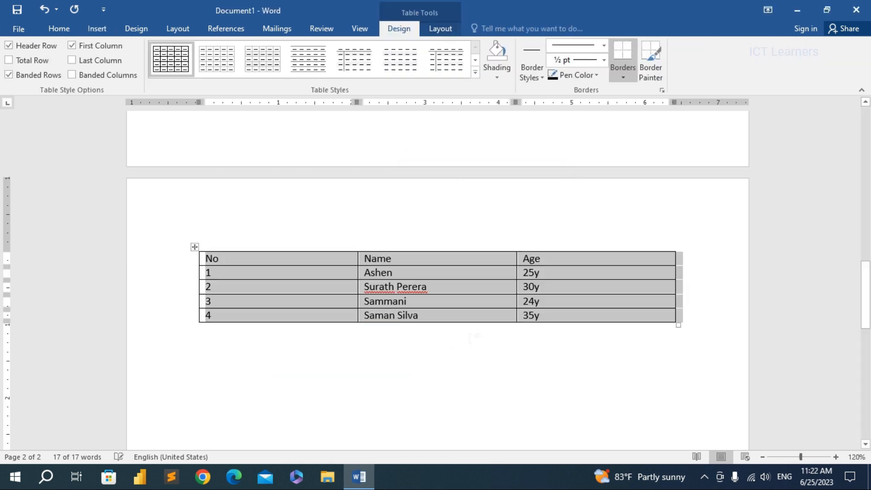
left_click(46, 10)
- Replace the tabs in the heading line and the first entry with plus signs
left_click(240, 259)
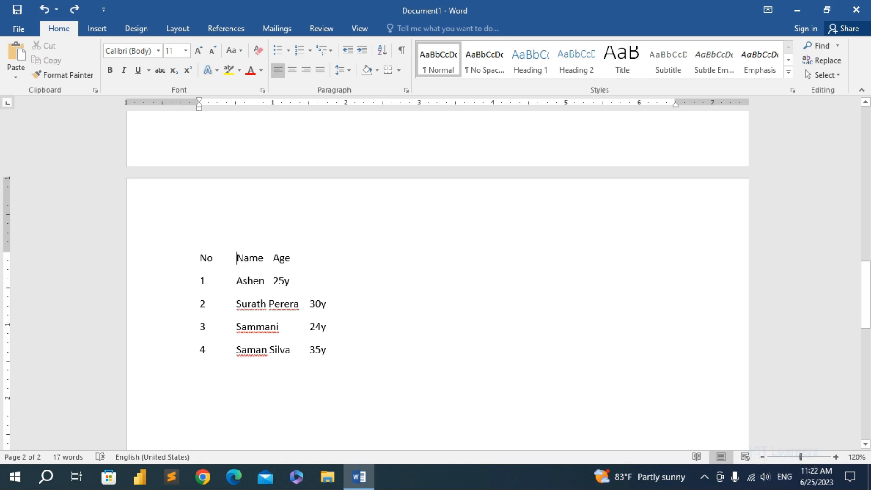
key("BackSpace")
type("+")
left_click_drag(271, 257, 210, 279)
type("+Name")
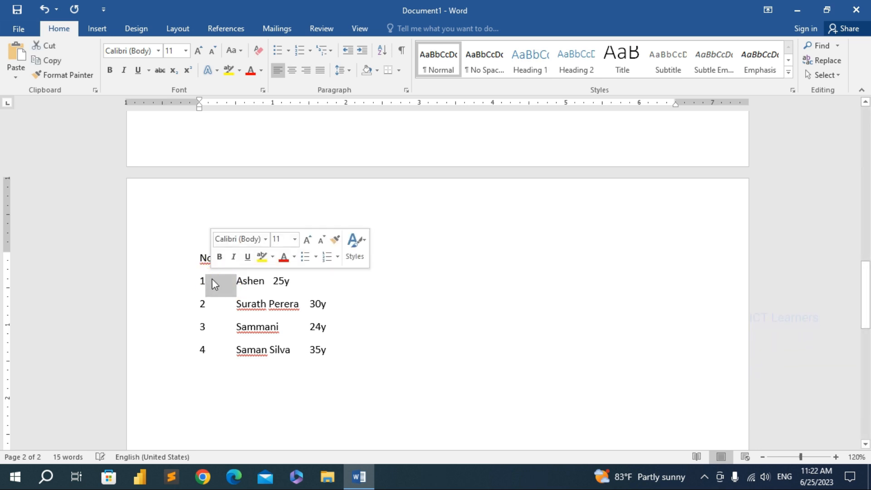
type("+")
left_click_drag(271, 281, 241, 280)
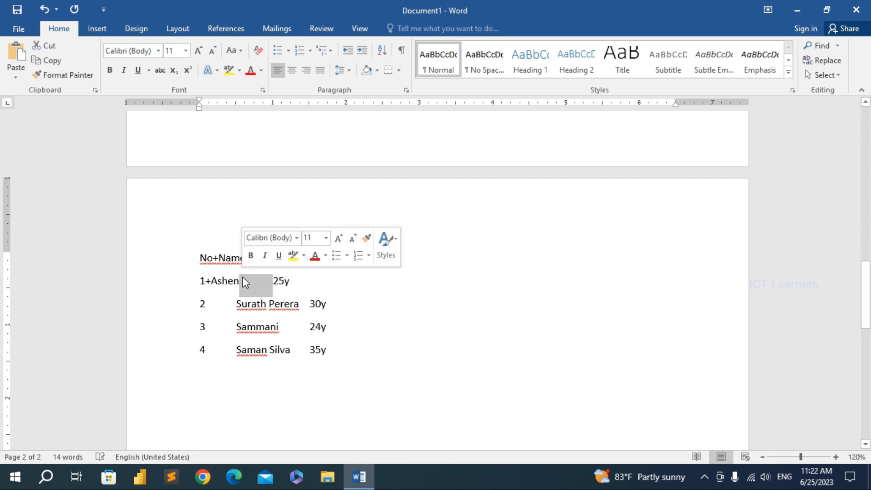
type("+")
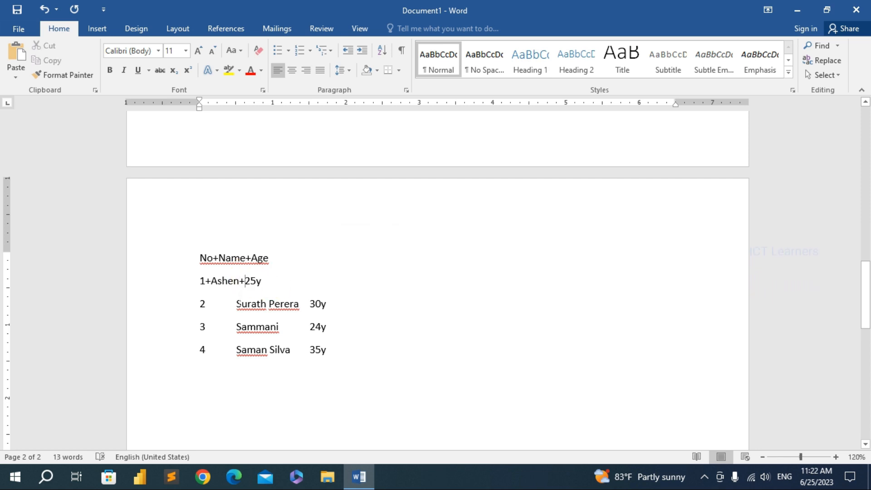
- Replace both tabs in entries 2 and 3 and the first tab in entry 4 with plus signs
left_click_drag(233, 300, 208, 303)
type("+")
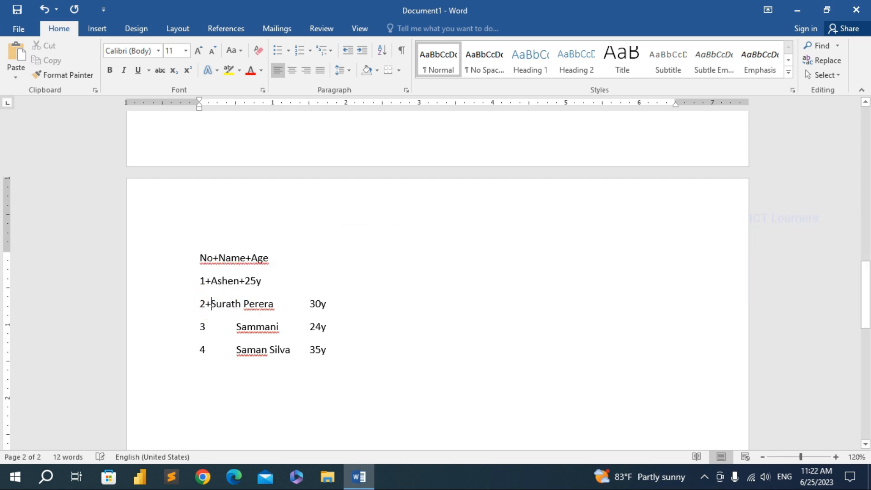
left_click_drag(308, 303, 276, 303)
type("+")
left_click_drag(236, 328, 214, 330)
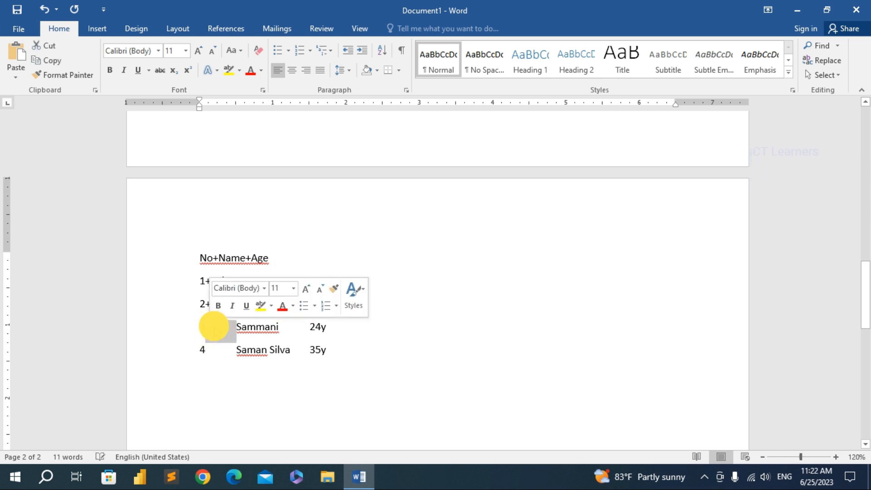
type("+")
left_click_drag(274, 326, 211, 351)
type("++")
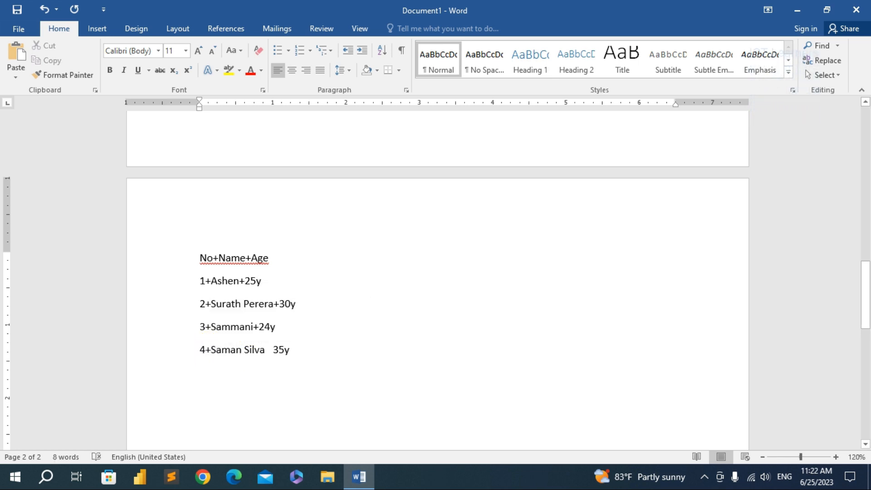
- Replace the remaining tab before 35y in the last entry with a plus sign
left_click_drag(275, 350, 268, 352)
left_click(274, 352)
left_click(274, 350)
key("BackSpace")
type("+")
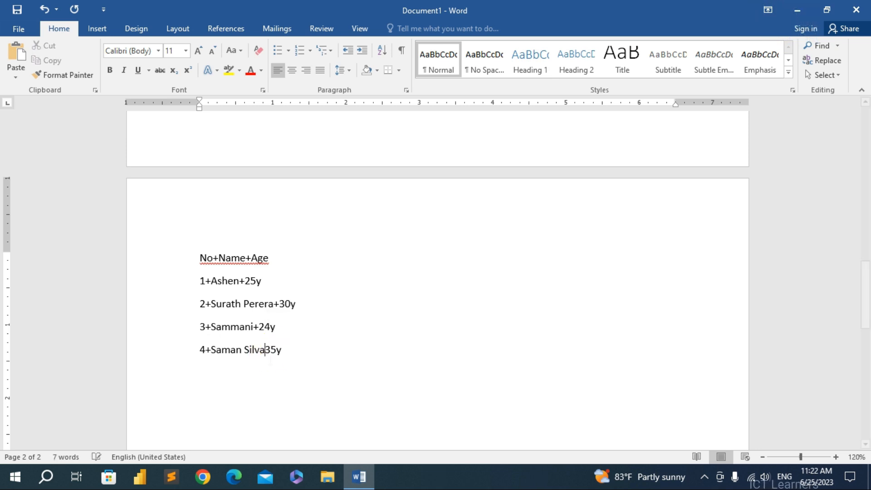
- Convert the five plus-separated lines into a 3-column table using + as the other separator, and place the cursor below it
left_click_drag(199, 257, 293, 353)
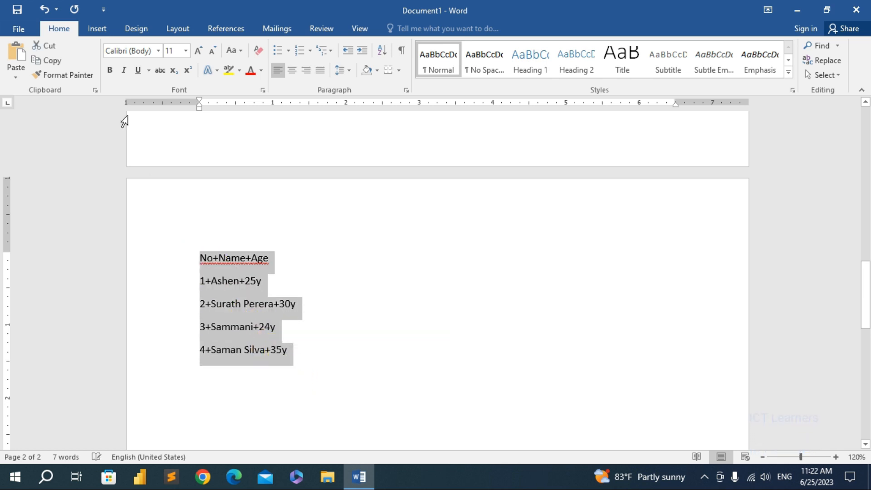
left_click(97, 28)
left_click(86, 72)
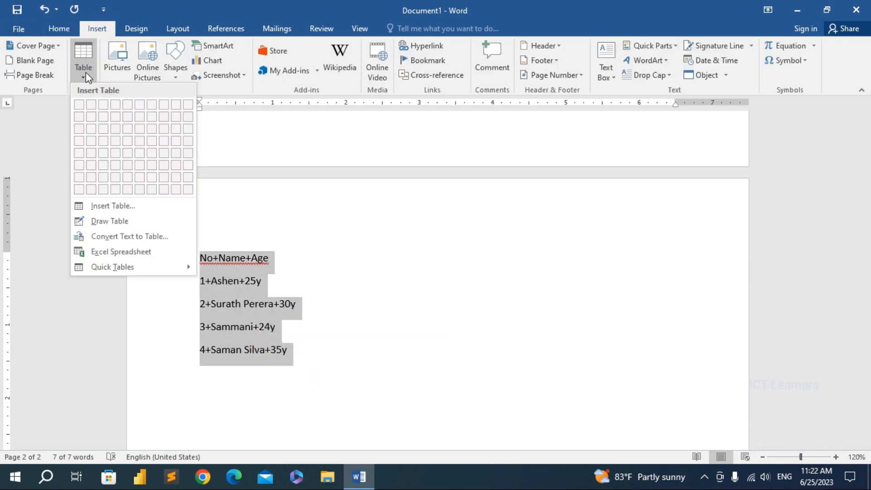
left_click(124, 236)
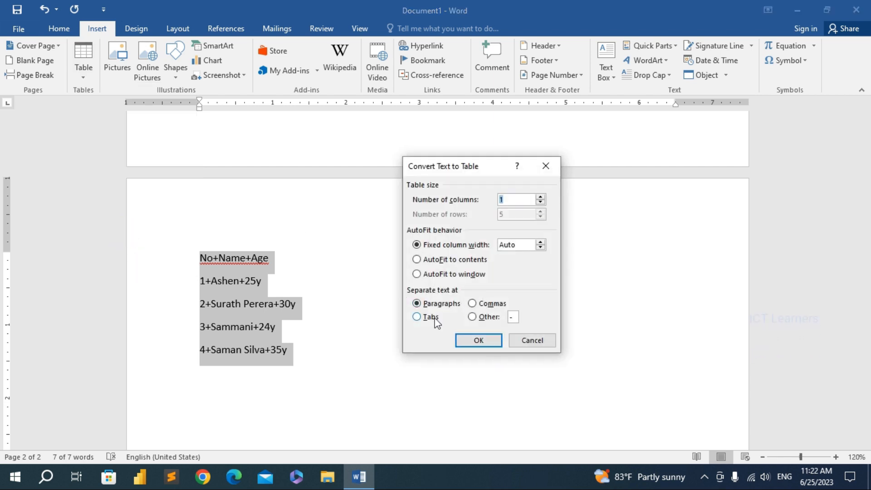
left_click(473, 316)
left_click(478, 340)
left_click(228, 355)
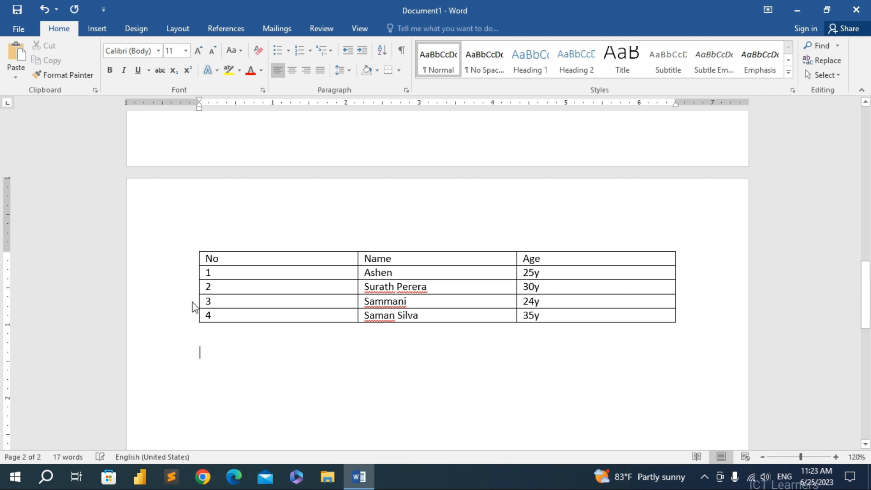
- Insert an embedded Excel spreadsheet below the converted table
left_click(97, 28)
left_click(84, 68)
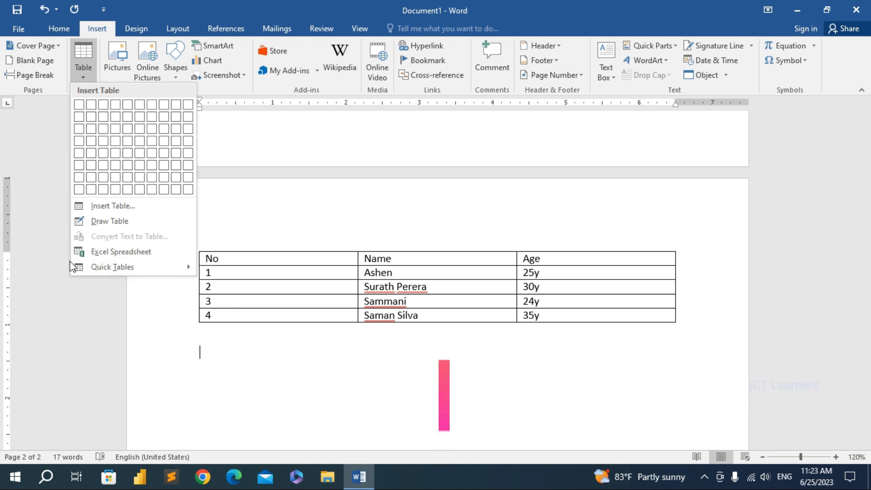
left_click(122, 253)
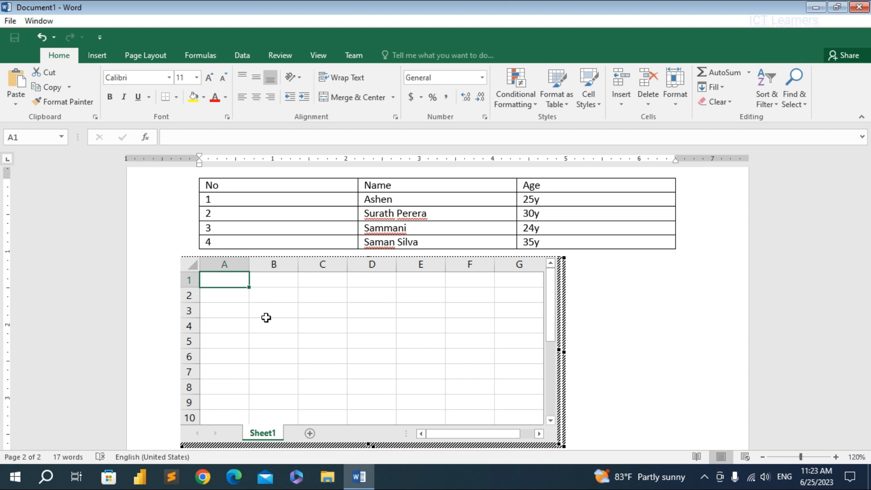
left_click(265, 294)
left_click(340, 354)
left_click(272, 371)
left_click(275, 325)
left_click(274, 308)
left_click(344, 329)
left_click(379, 352)
left_click(364, 371)
left_click_drag(271, 295, 460, 405)
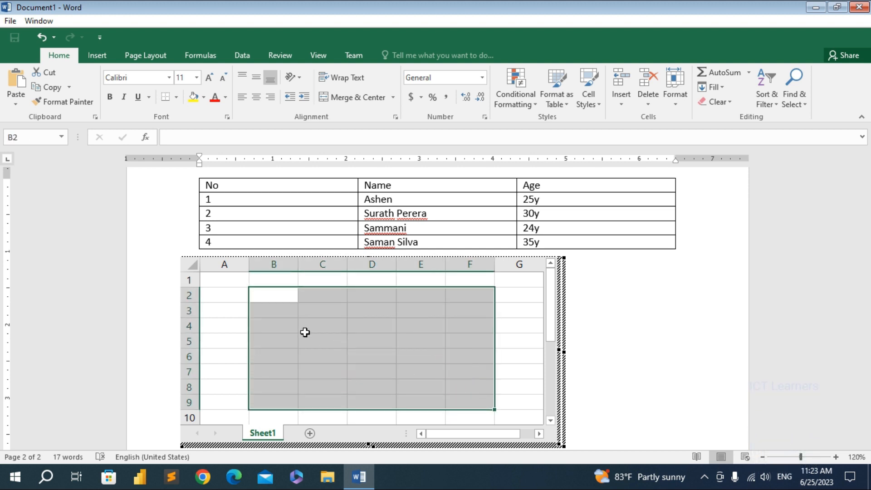
left_click(283, 325)
left_click(272, 292)
left_click(337, 294)
left_click(287, 295)
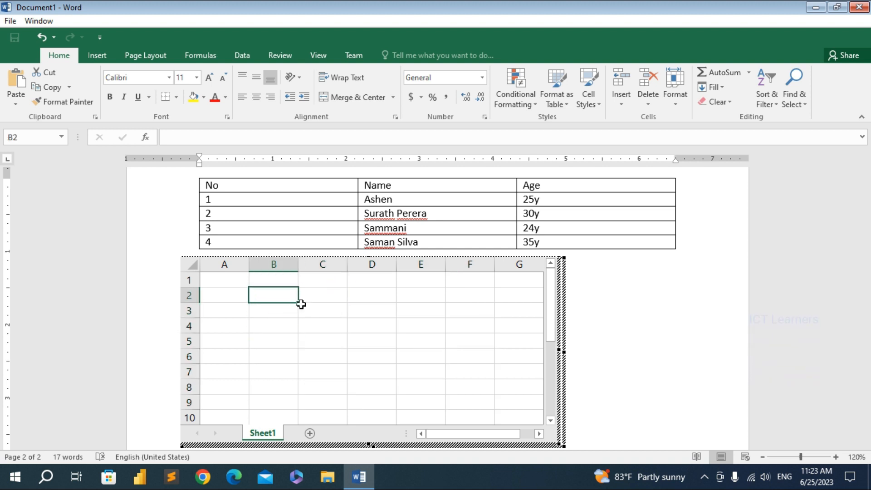
- Fill every cell of range B2:F9 in the embedded spreadsheet with the text "samaple"
left_click_drag(277, 294, 460, 400)
type("sama")
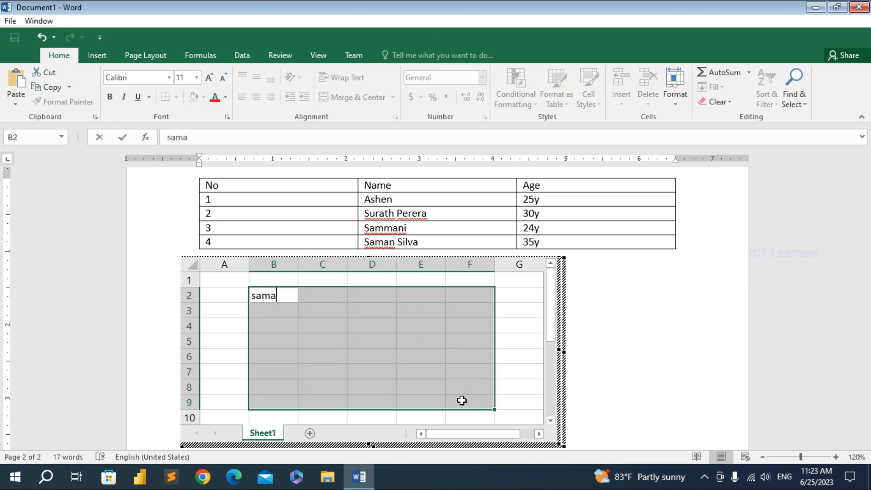
type("ple")
key("ctrl+Return")
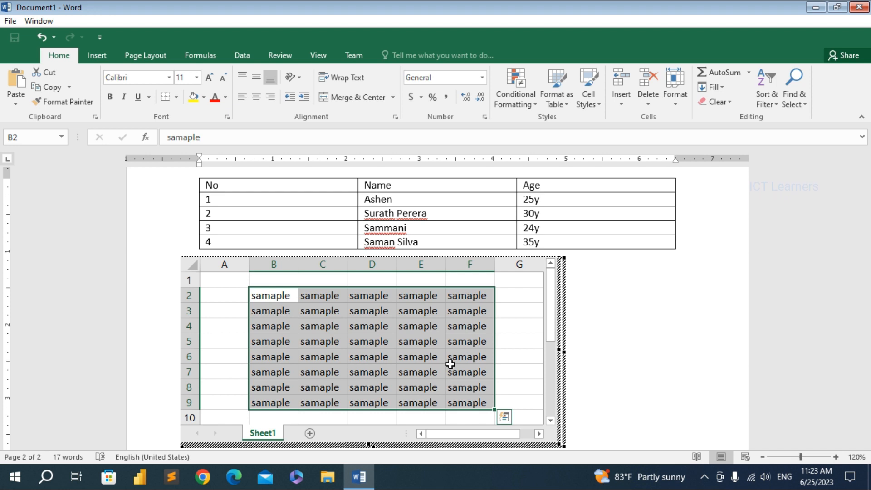
- Apply all borders to range B2:F9 of the embedded spreadsheet
left_click_drag(284, 297, 467, 405)
left_click(176, 97)
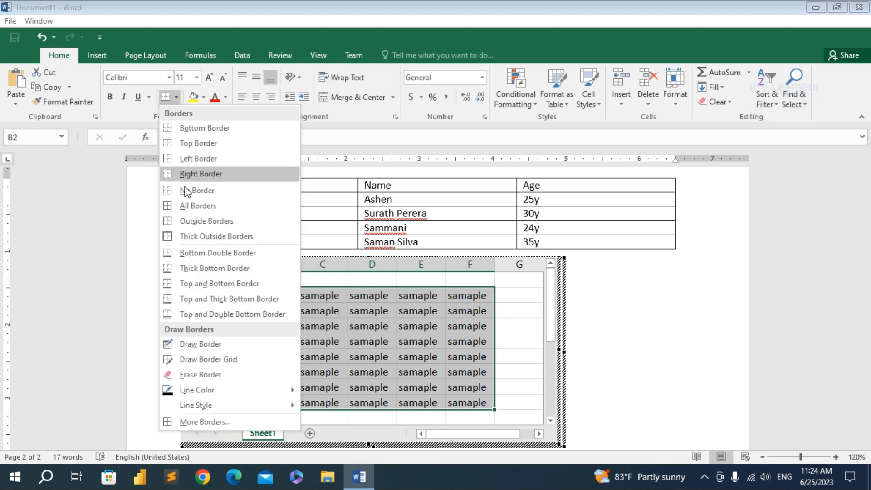
left_click(189, 203)
- Make the text in the heading row B2:F2 bold and red, and return to the document
left_click_drag(272, 296, 465, 296)
left_click(109, 97)
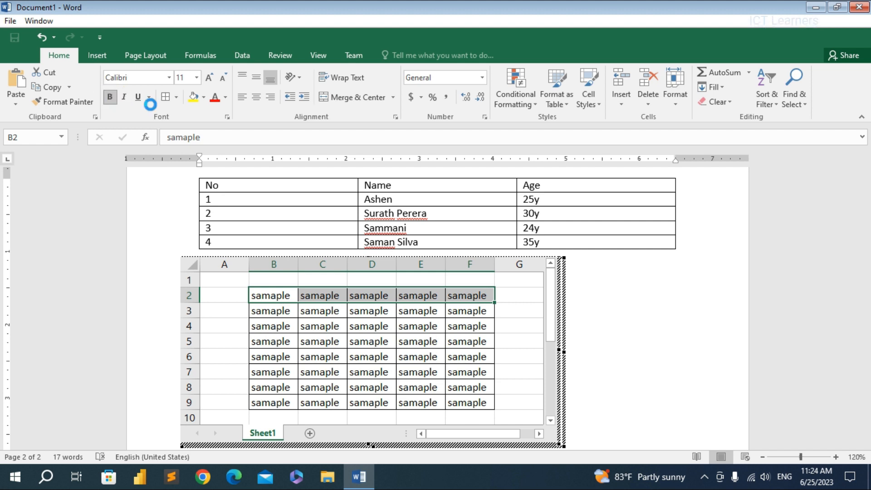
left_click(215, 99)
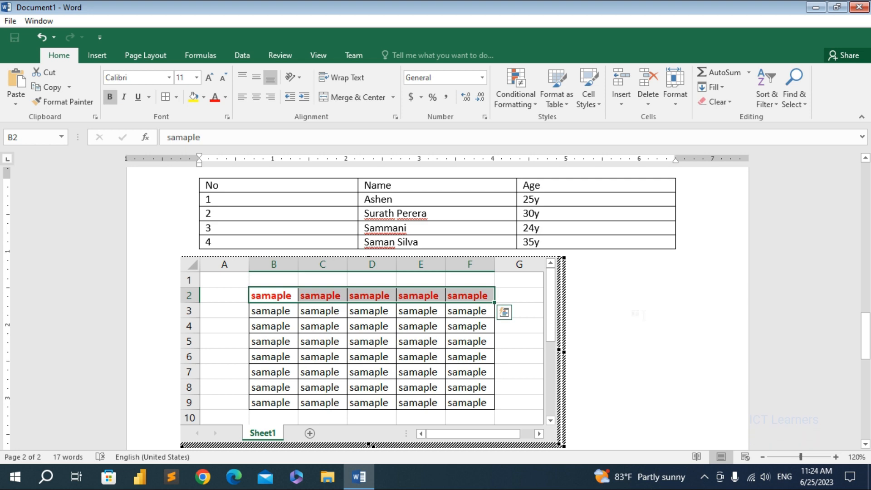
left_click(596, 342)
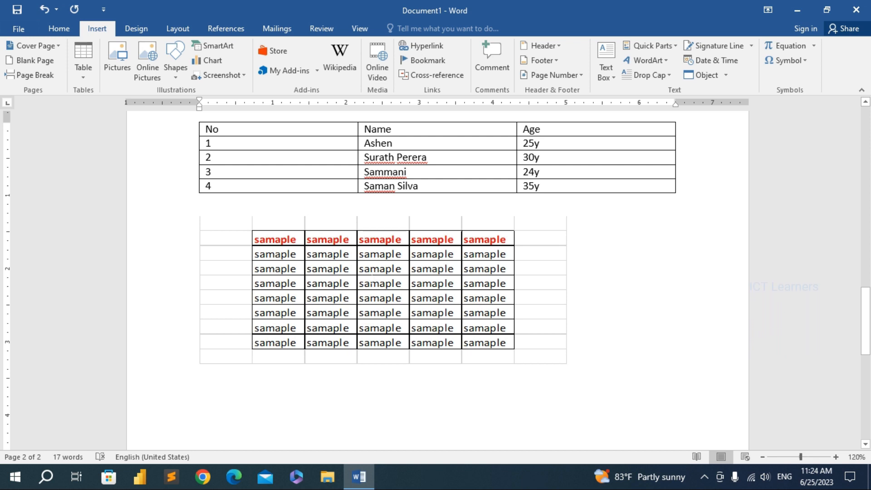
- Replace the text in range B6:F9 of the embedded spreadsheet with "test" and return to the document
double_click(532, 267)
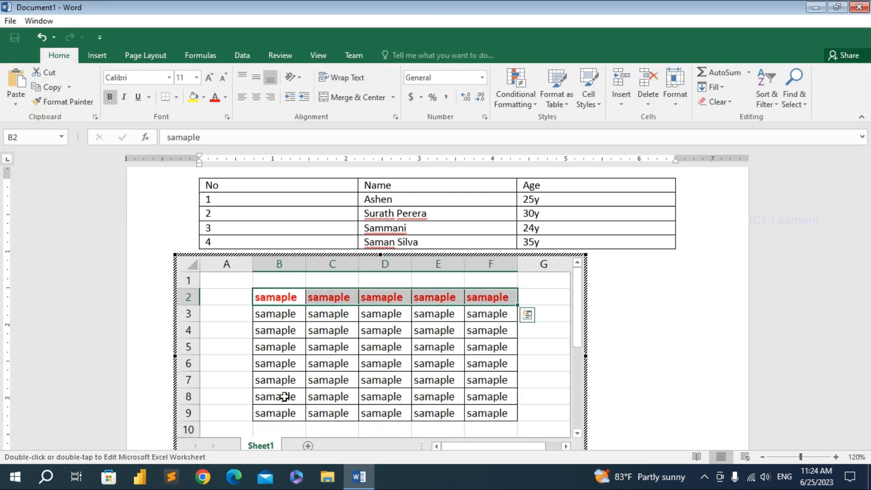
left_click_drag(266, 362, 492, 411)
left_click(436, 389)
left_click_drag(272, 358, 455, 402)
type("test")
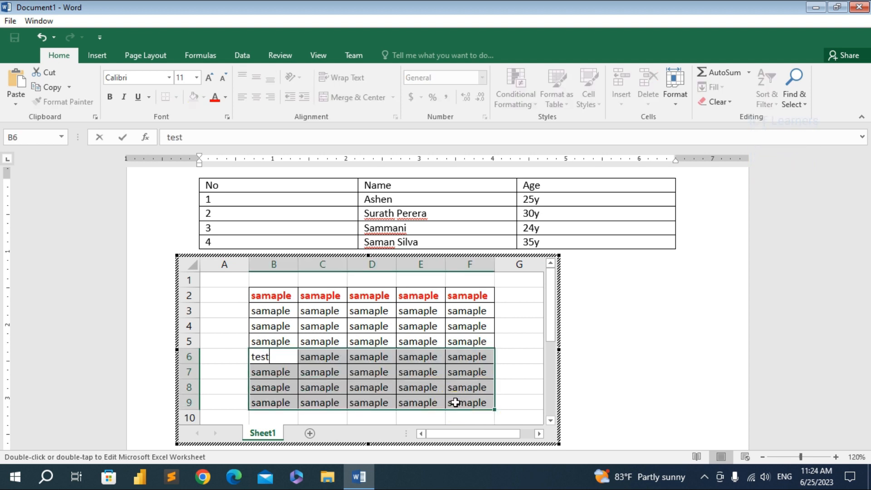
key("ctrl+Return")
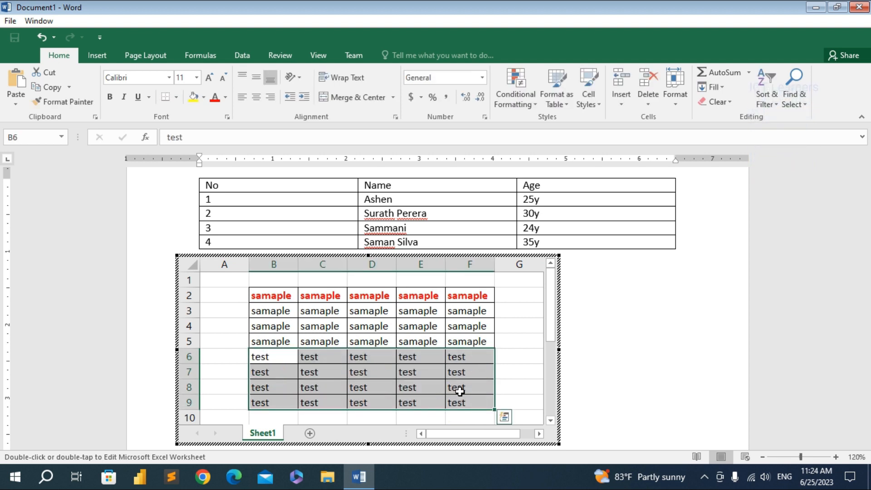
left_click(594, 306)
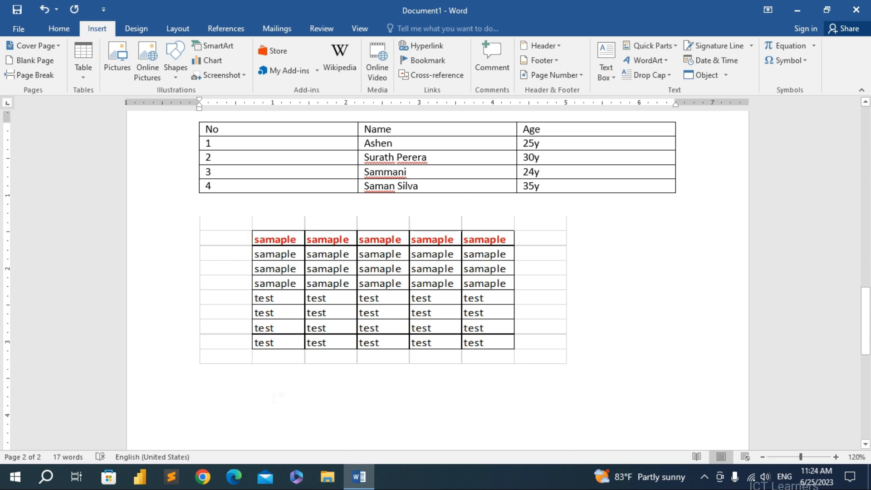
- Insert the built-in Calendar 2 quick table below the embedded spreadsheet
left_click(224, 403)
left_click(575, 356)
scroll(461, 384, "down", 5)
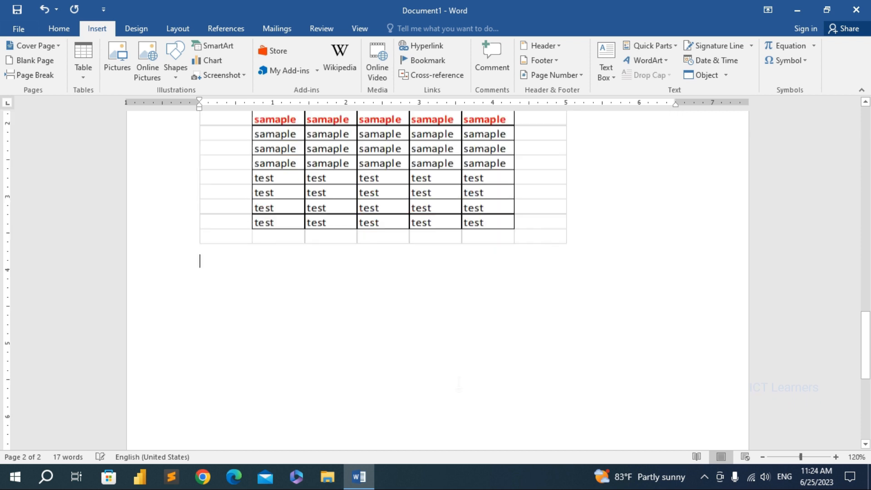
left_click(83, 77)
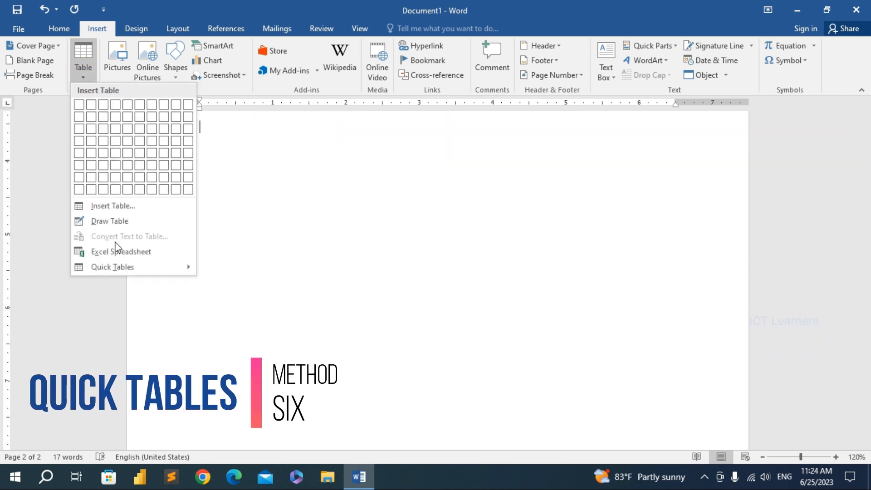
mouse_move(111, 263)
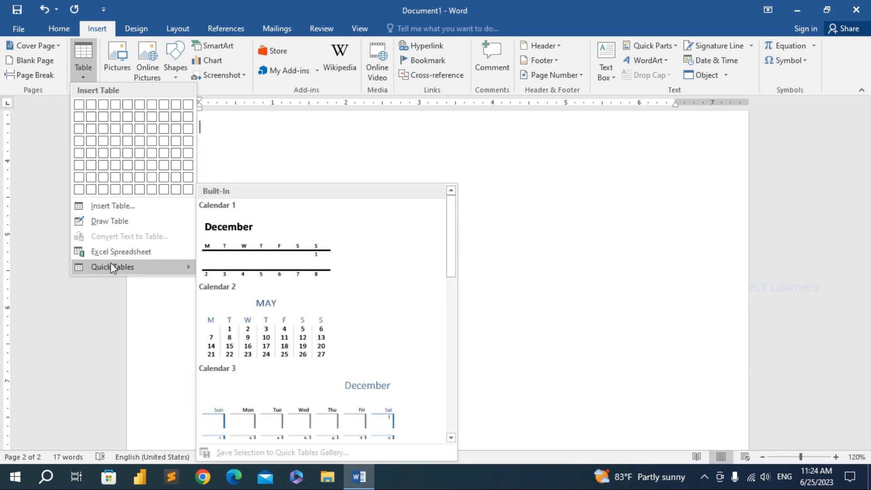
scroll(315, 345, "down", 6)
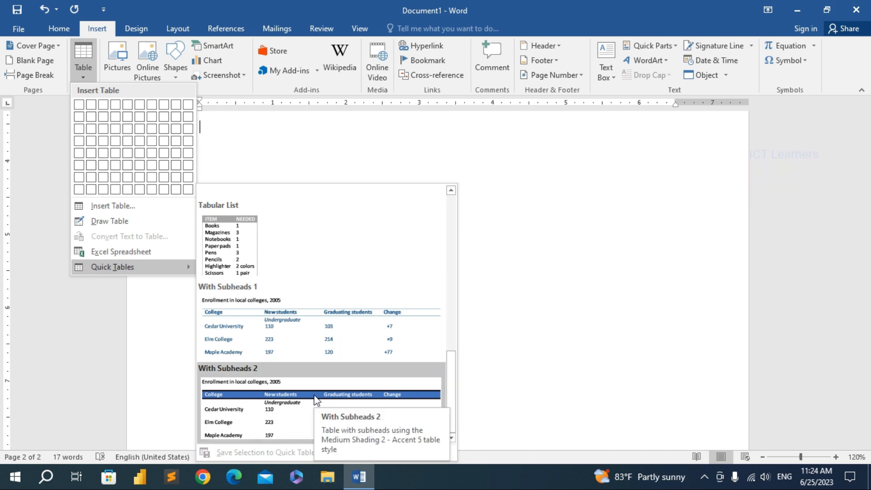
scroll(316, 399, "up", 3)
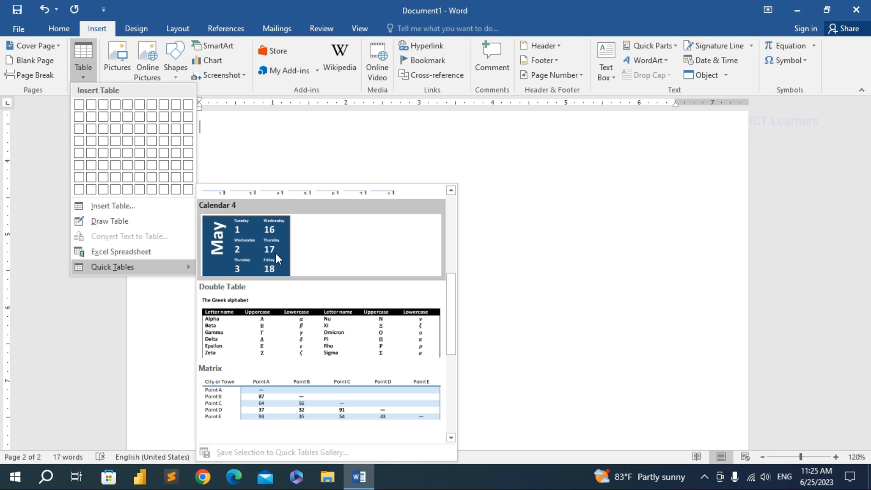
scroll(258, 250, "up", 3)
scroll(272, 306, "down", 6)
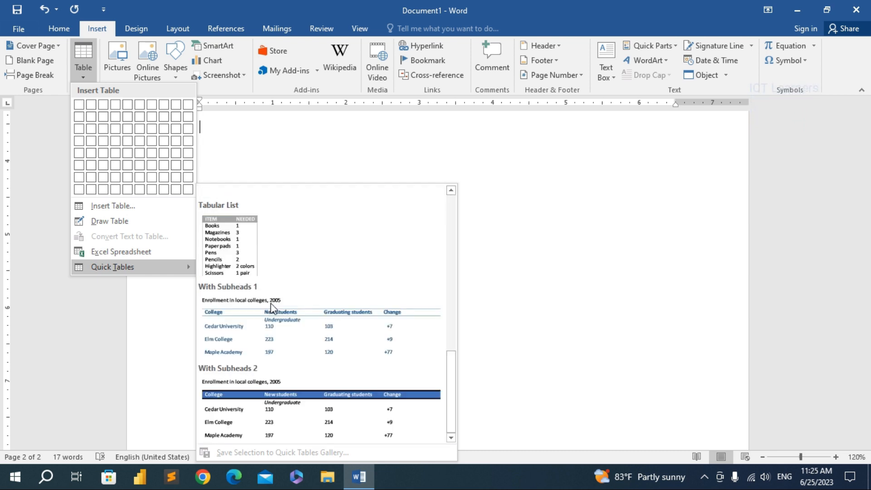
scroll(271, 307, "up", 3)
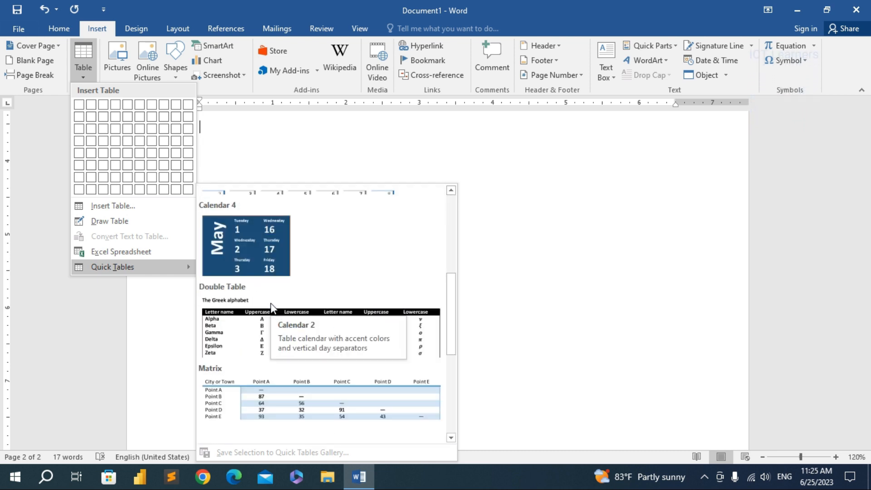
scroll(271, 307, "down", 3)
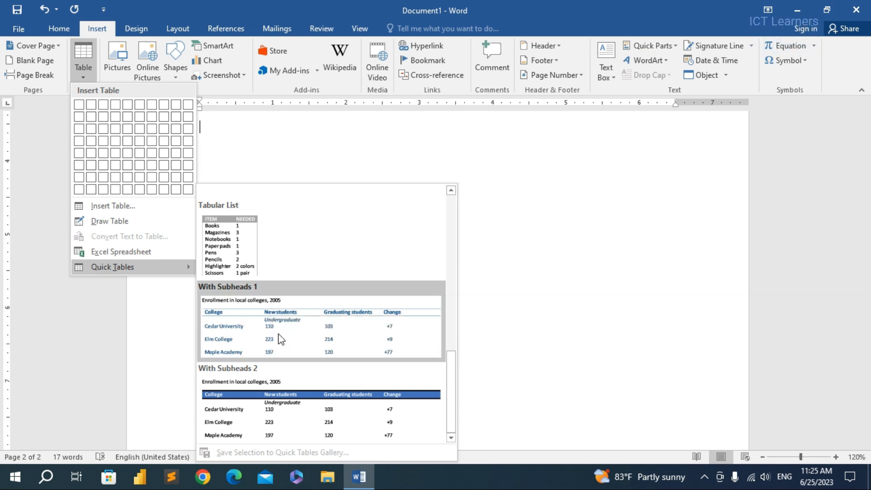
scroll(281, 340, "up", 6)
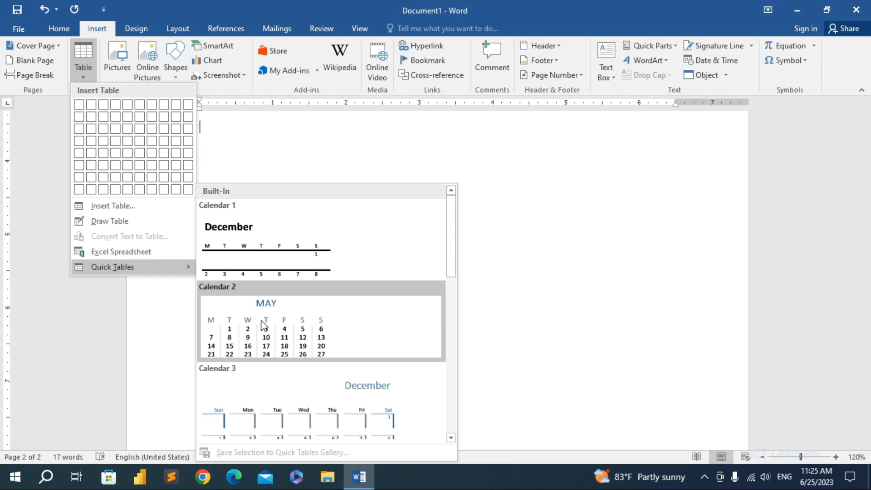
left_click(264, 326)
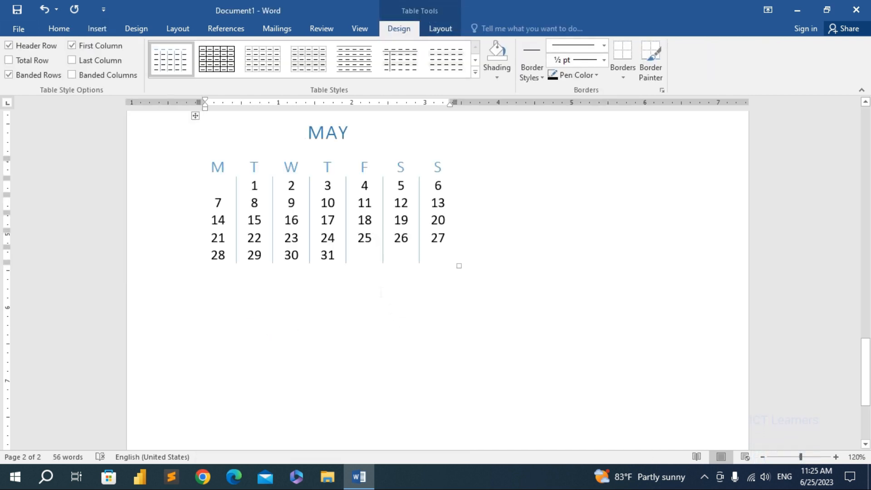
- Replace the calendar's month heading with "JUNE"
scroll(435, 272, "up", 2)
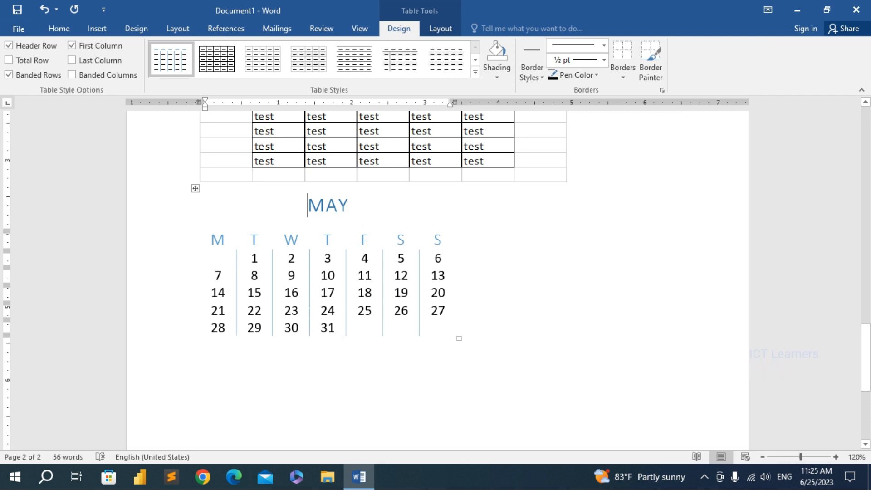
left_click_drag(306, 205, 348, 205)
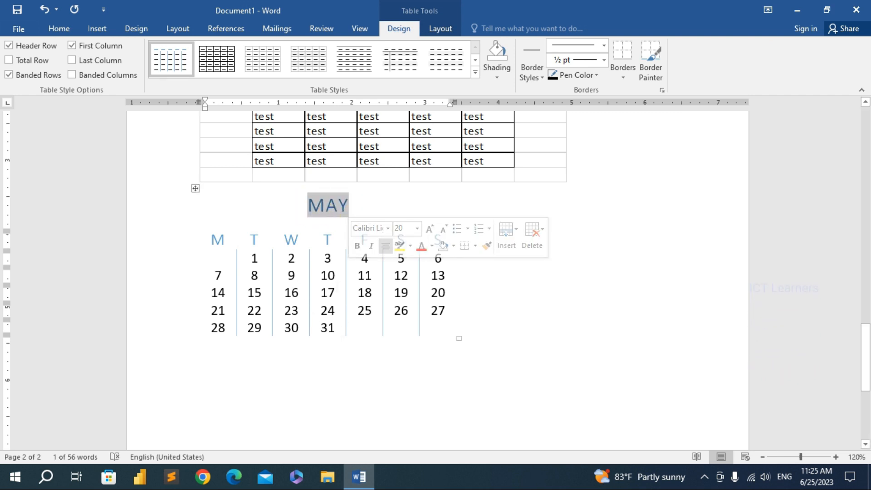
type("JUNE")
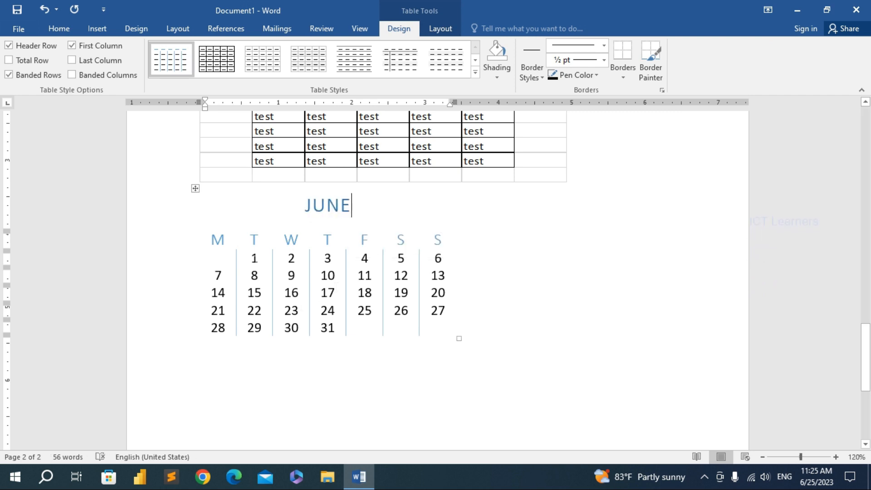
- Colour the text of the calendar's last column red, from the S heading down to 27
left_click(252, 257)
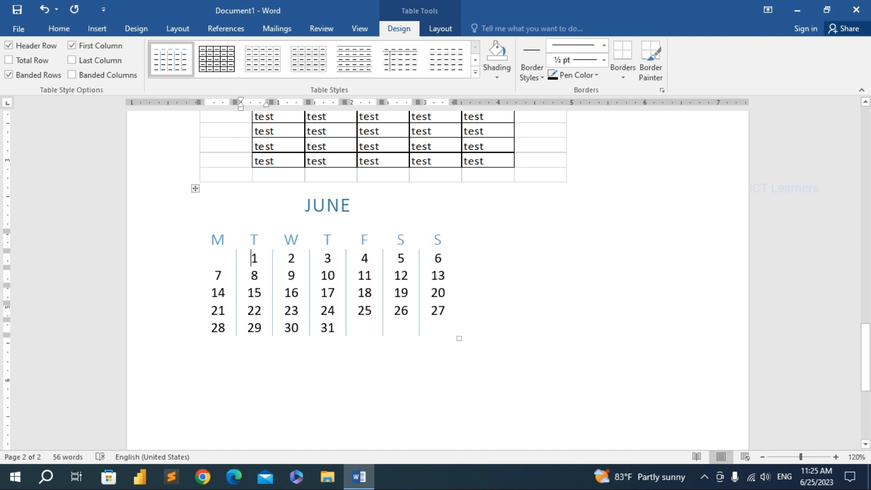
left_click_drag(433, 238, 432, 313)
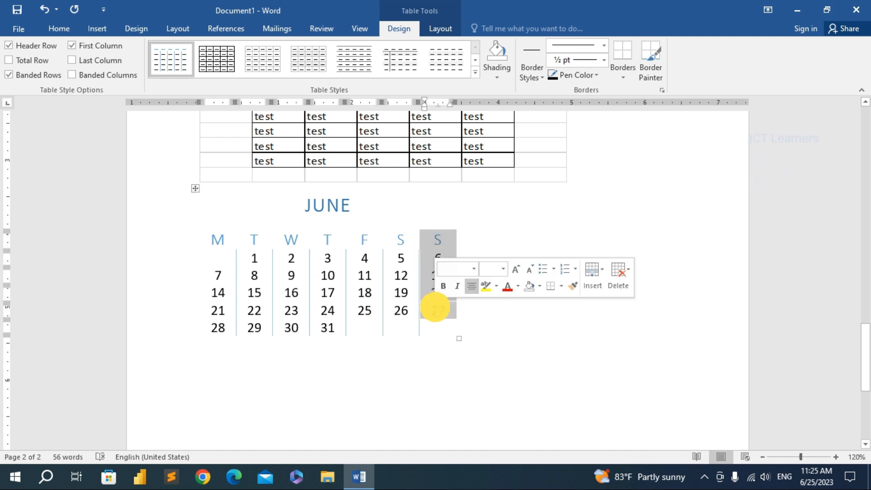
left_click(441, 28)
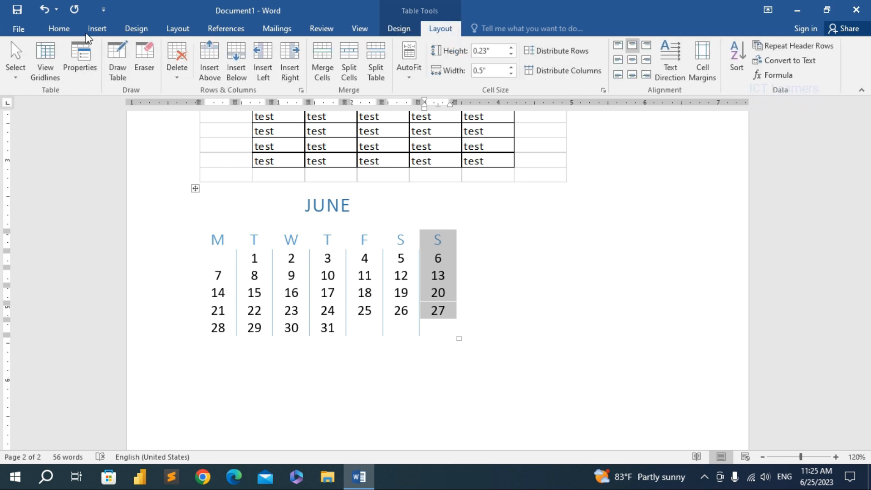
left_click(59, 28)
left_click(251, 71)
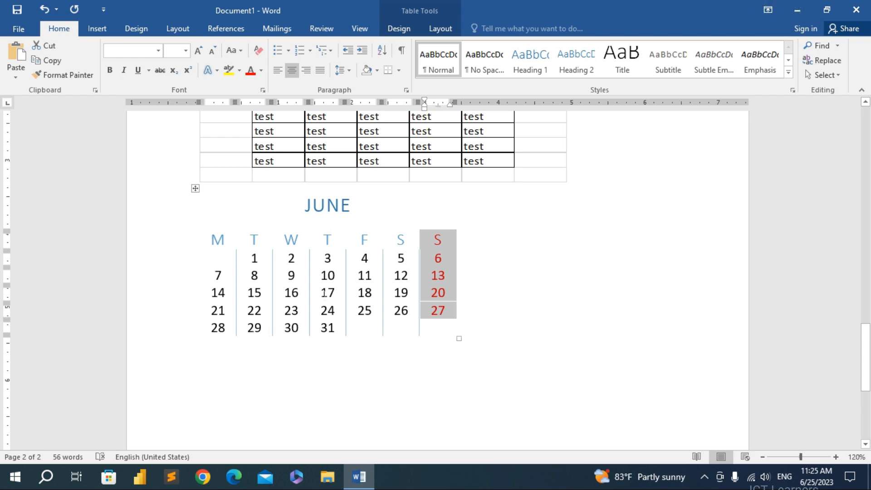
- Shade the calendar cell containing 17 yellow
left_click(328, 291)
double_click(327, 292)
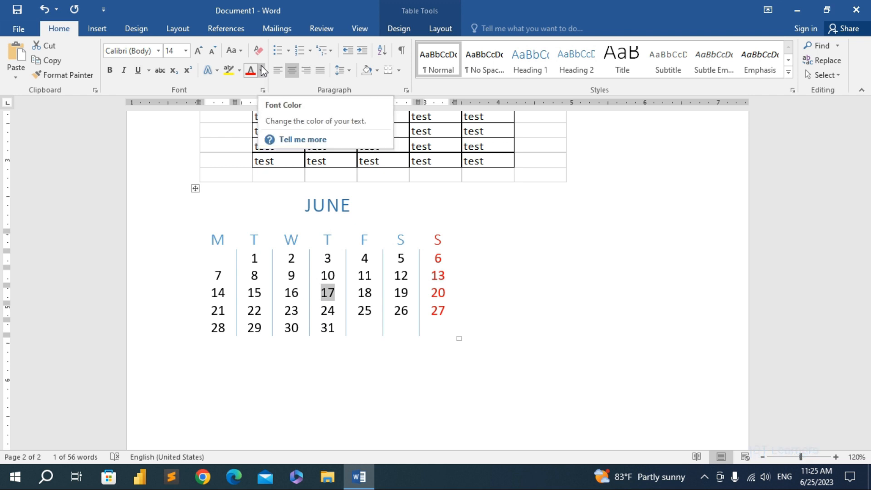
left_click(417, 28)
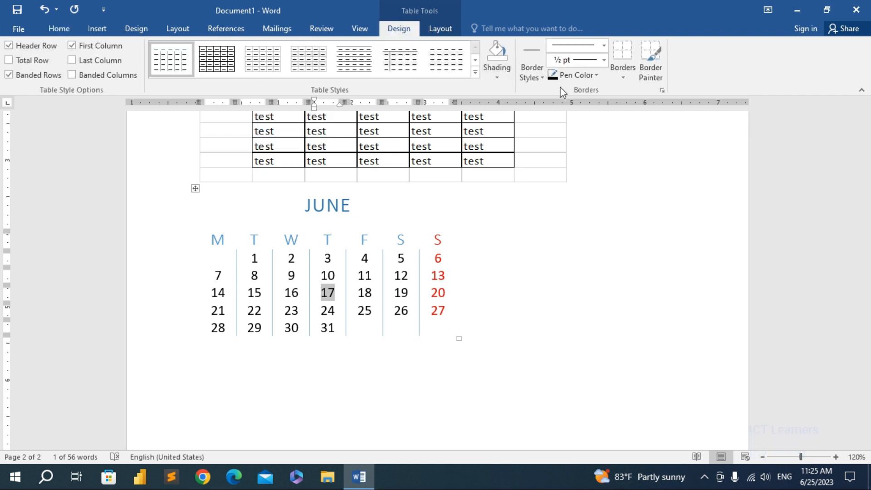
left_click(498, 73)
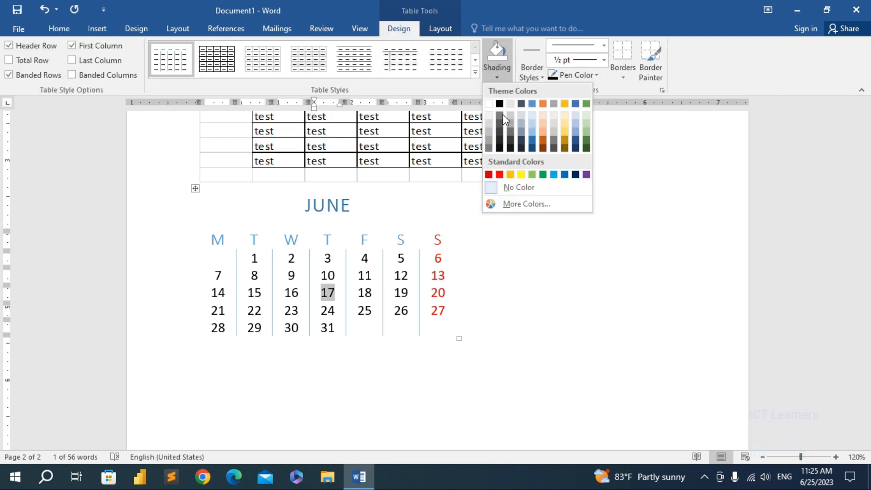
left_click(521, 175)
left_click(482, 264)
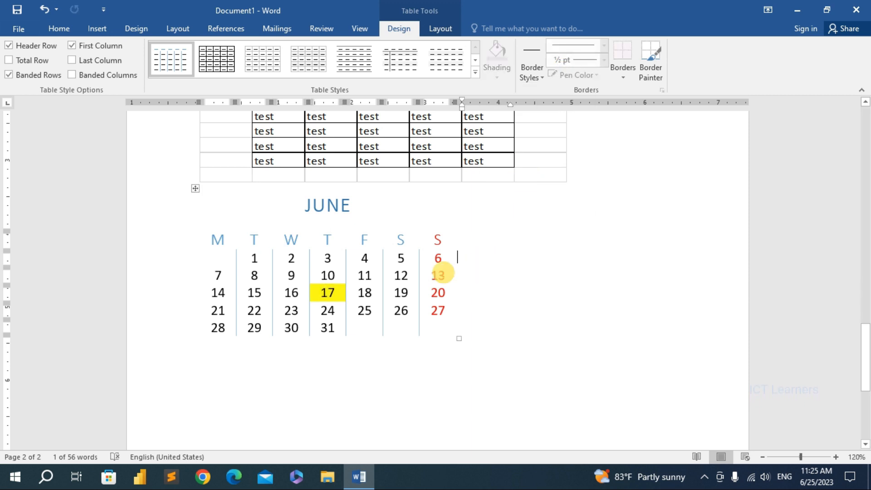
- Apply all borders to the entire June calendar table
double_click(226, 242)
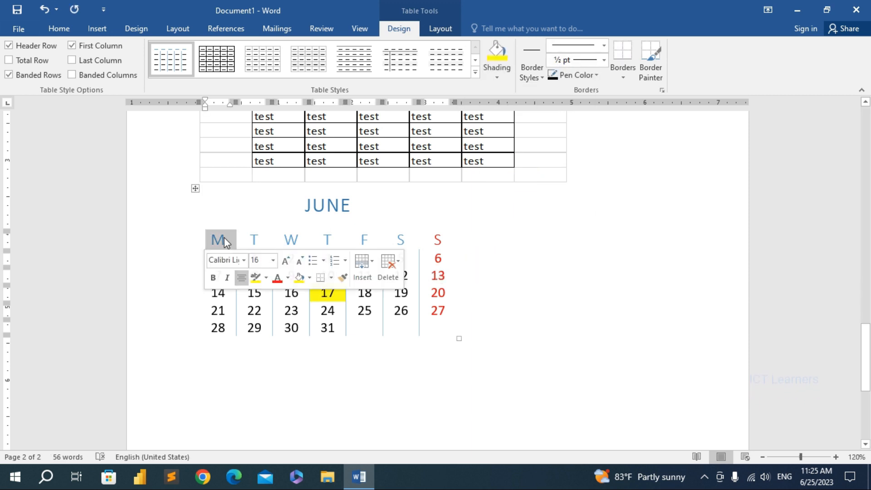
left_click(195, 188)
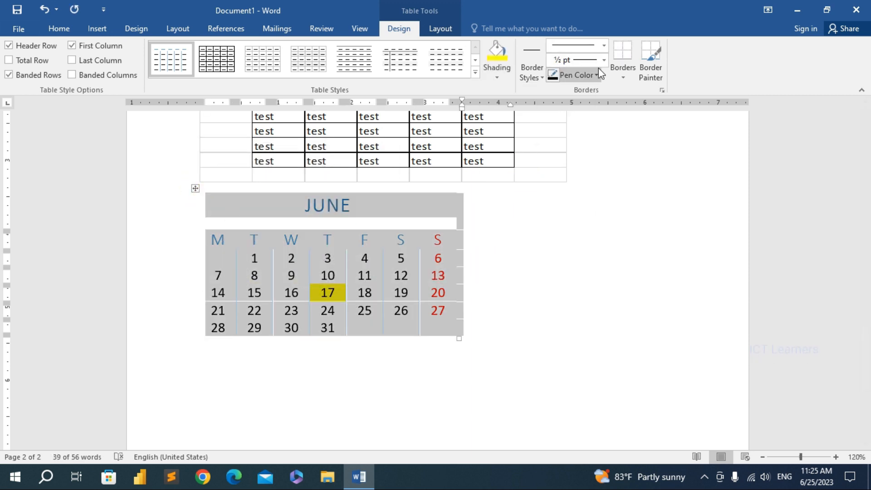
left_click(622, 69)
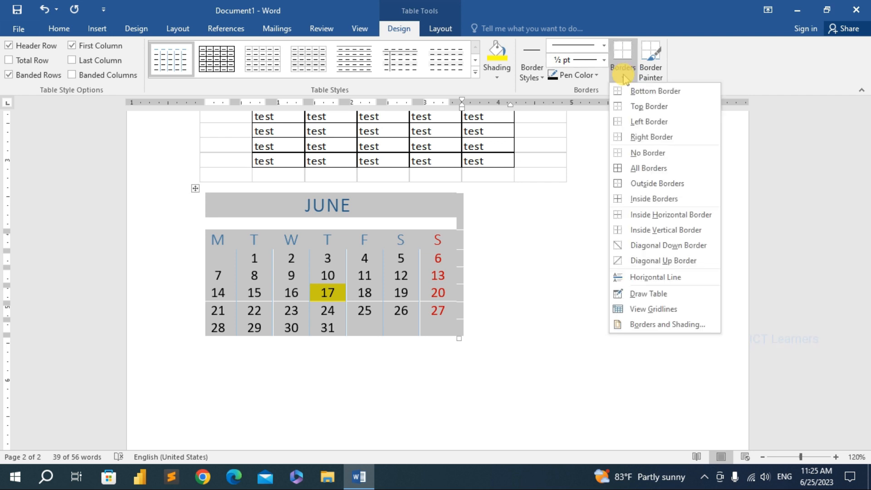
left_click(639, 171)
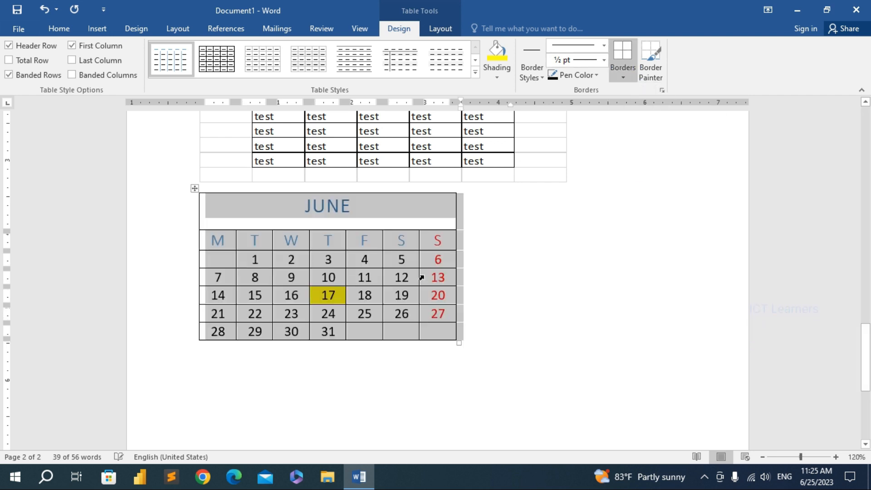
left_click(513, 285)
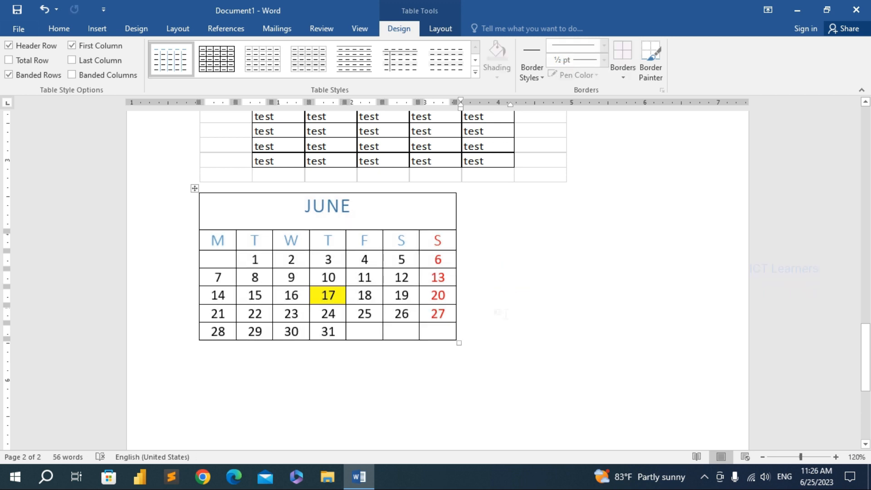
- Review the tables created throughout the document, from the first page to the second
scroll(502, 313, "up", 10)
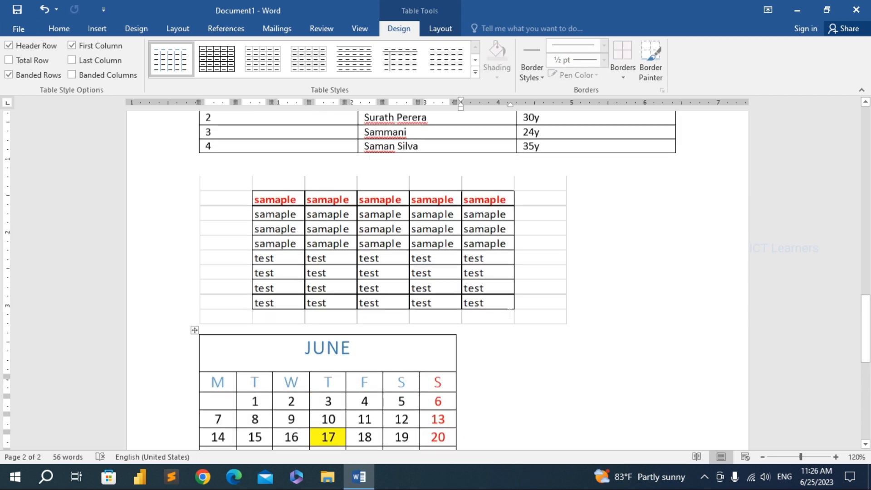
scroll(509, 313, "up", 15)
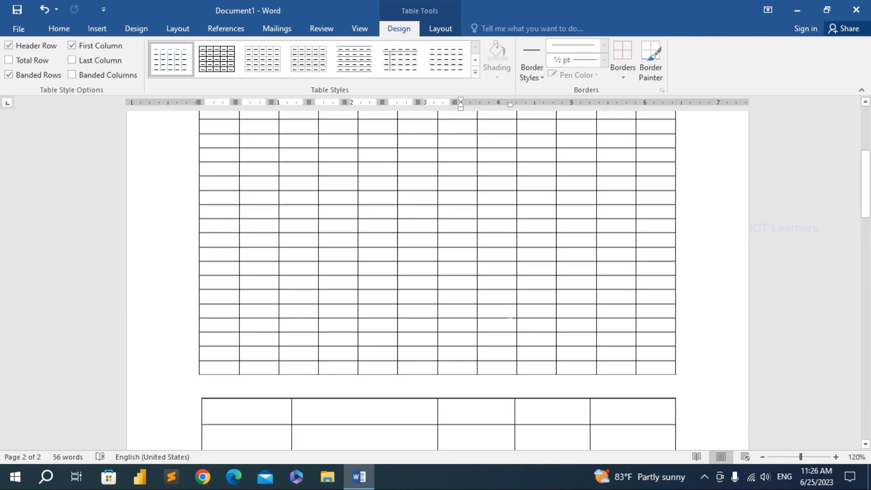
scroll(437, 281, "up", 3)
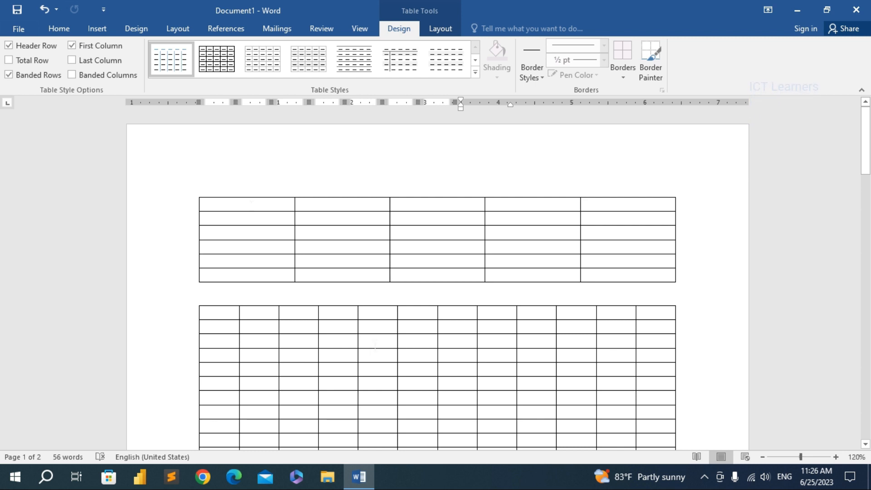
scroll(376, 337, "down", 10)
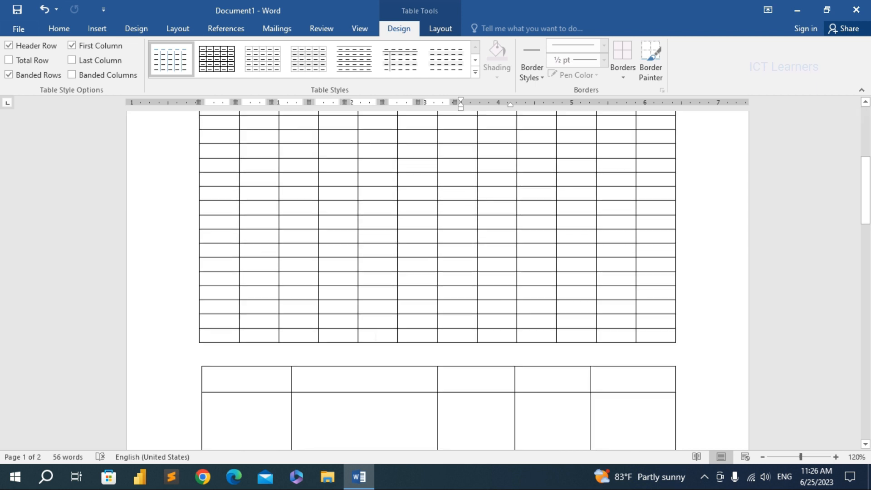
scroll(374, 337, "down", 12)
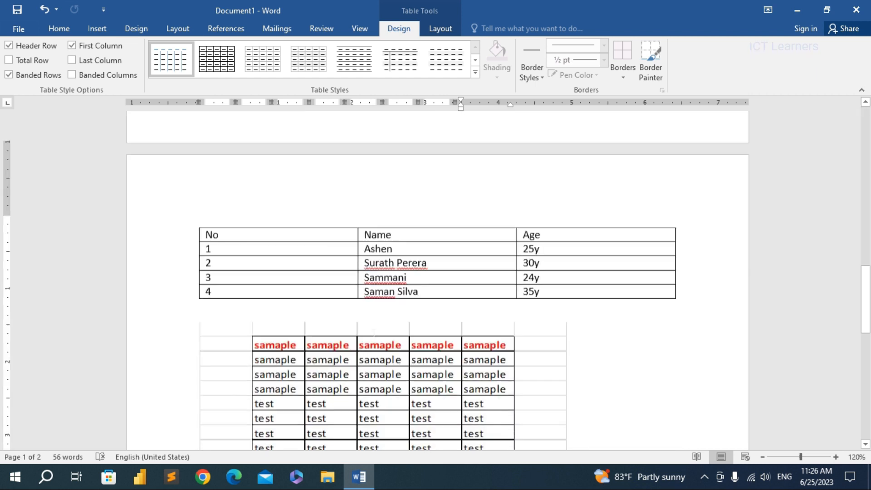